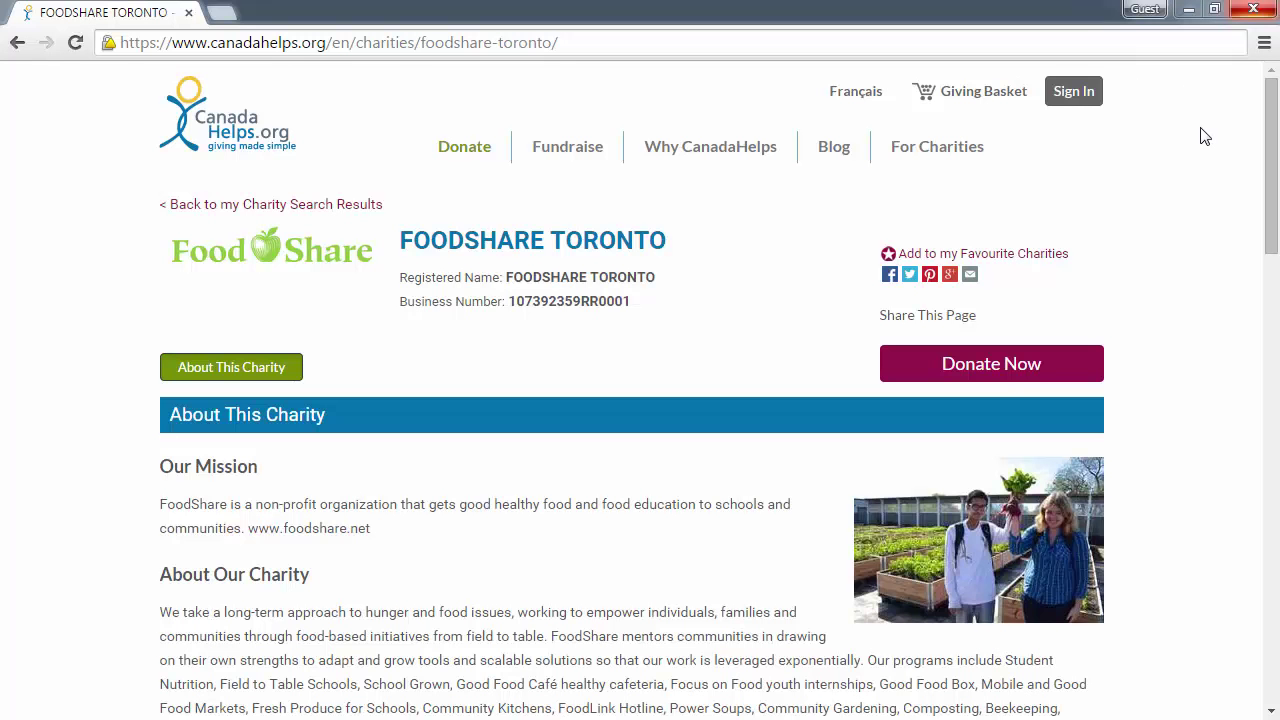
# Scroll FoodShare Toronto's public page down to its donation options and pick the $100 amount
pyautogui.scroll(-2, 1205, 136)
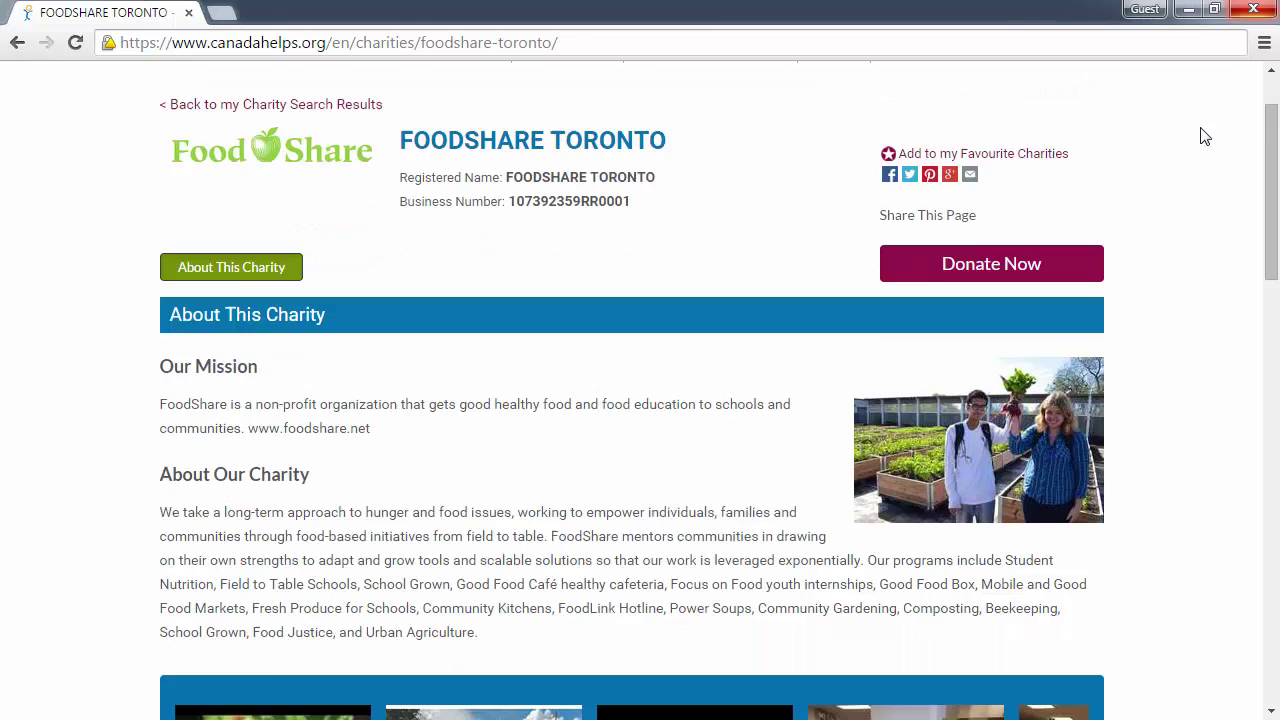
pyautogui.scroll(-6, 1205, 136)
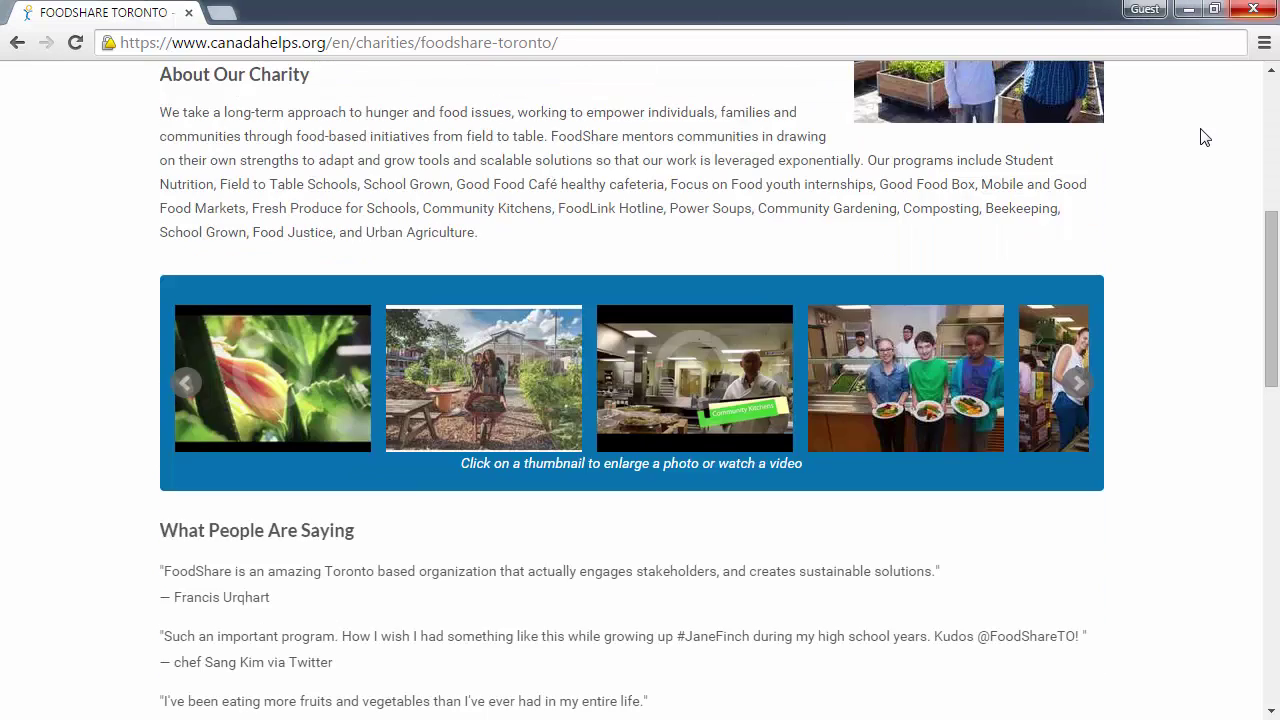
pyautogui.scroll(-4, 1205, 136)
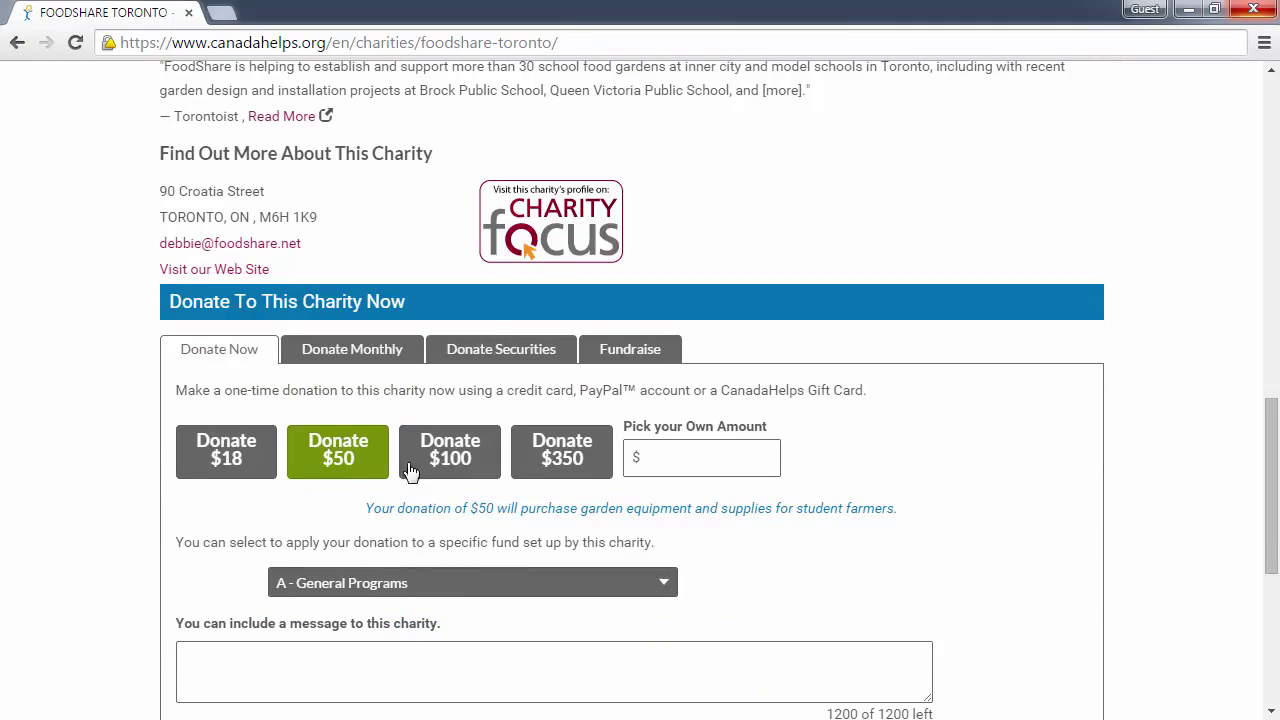
pyautogui.click(472, 443)
pyautogui.scroll(-3, 472, 443)
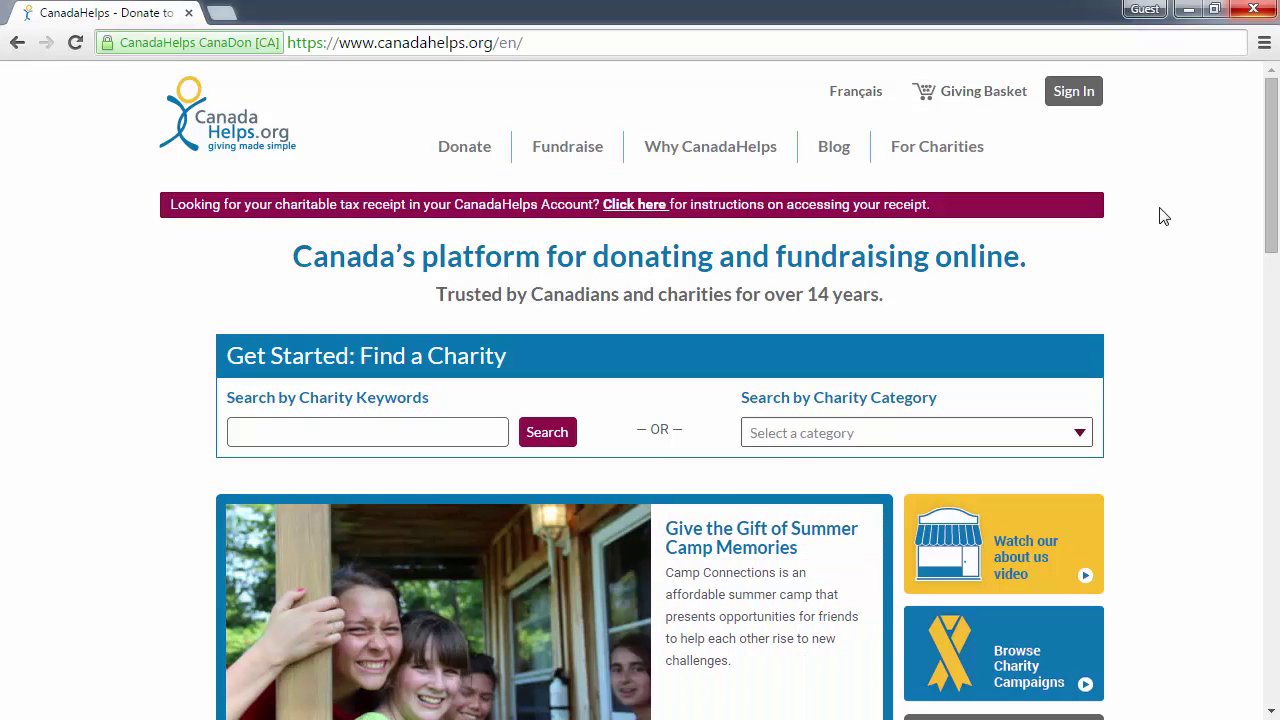
# Glance at the charity categories, then sign in with the charity's username and password
pyautogui.click(1036, 446)
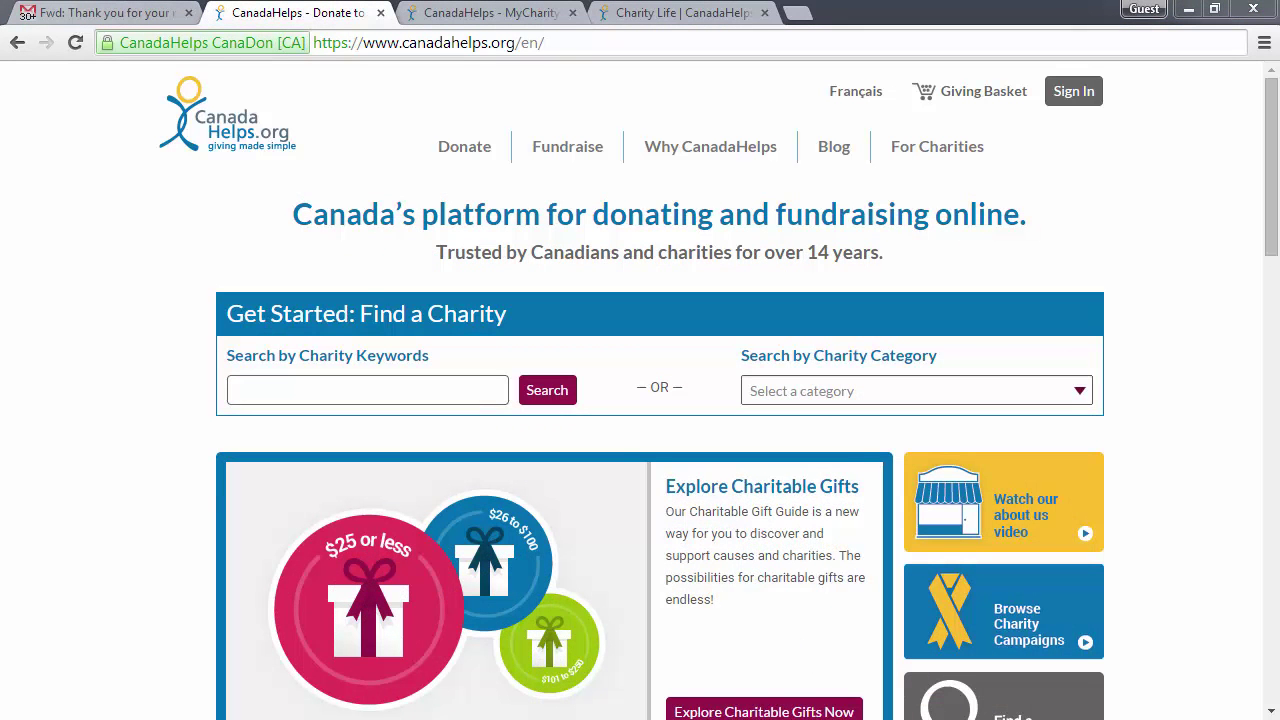
pyautogui.click(1076, 102)
pyautogui.click(205, 307)
pyautogui.write('canadahelps.org')
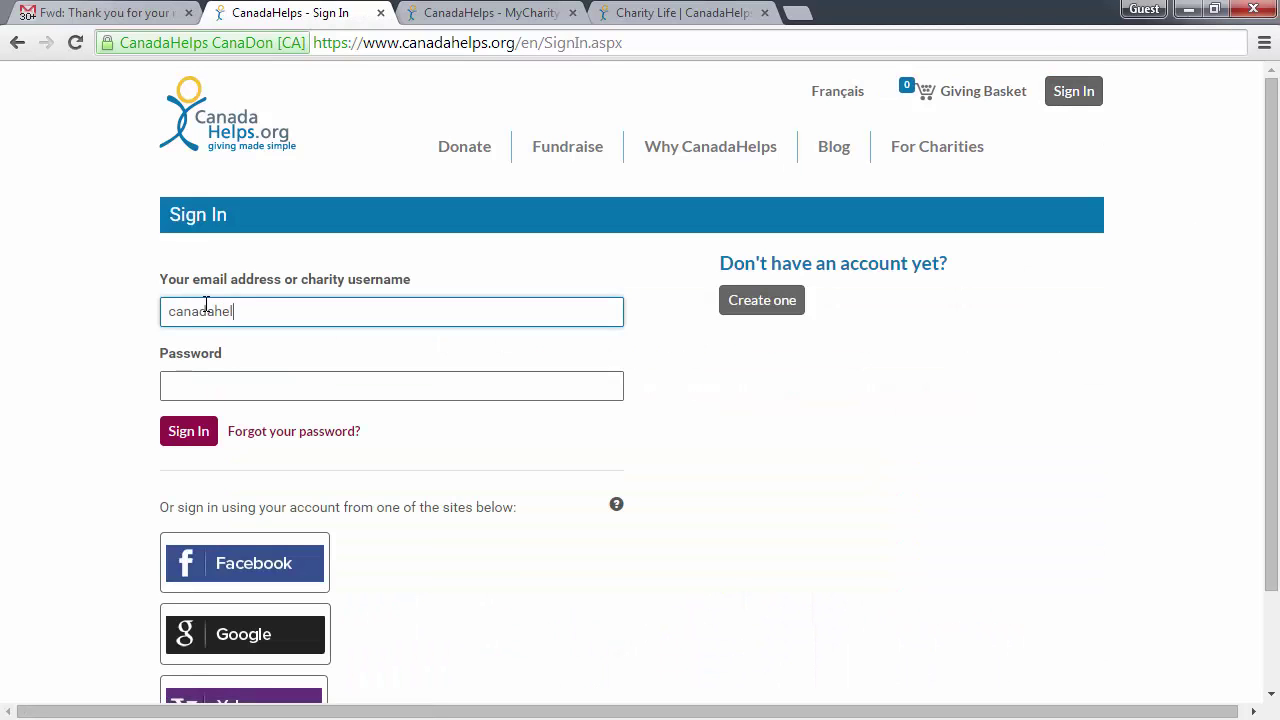
pyautogui.click(251, 395)
pyautogui.write('•••••••')
pyautogui.click(166, 440)
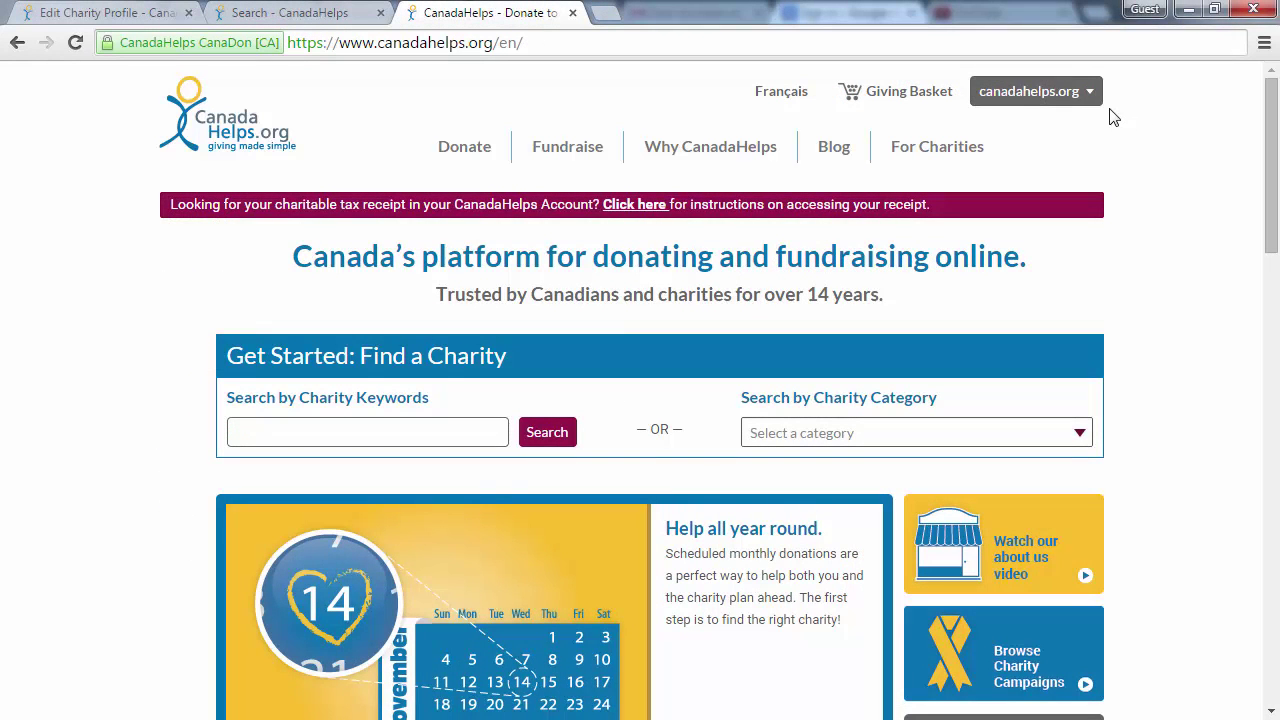
# Go from the account menu to Charity Admin, then the Profile tab, then Edit Profile
pyautogui.click(1086, 93)
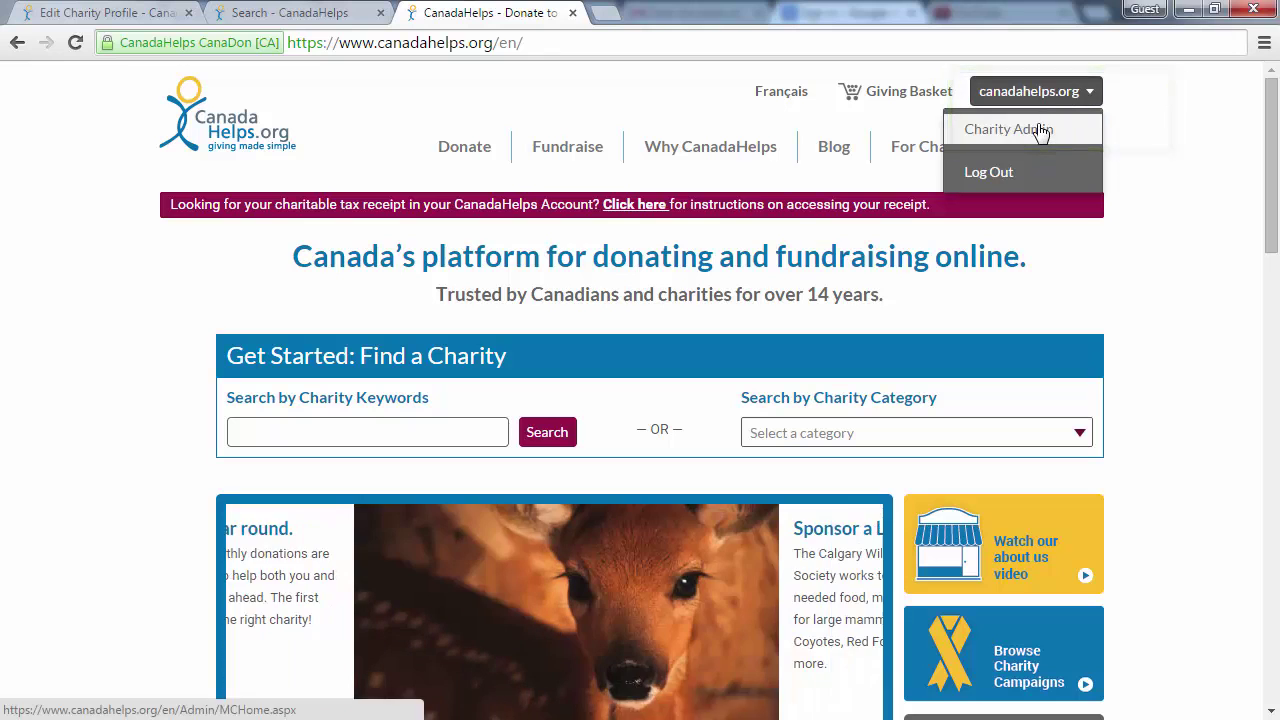
pyautogui.click(1040, 128)
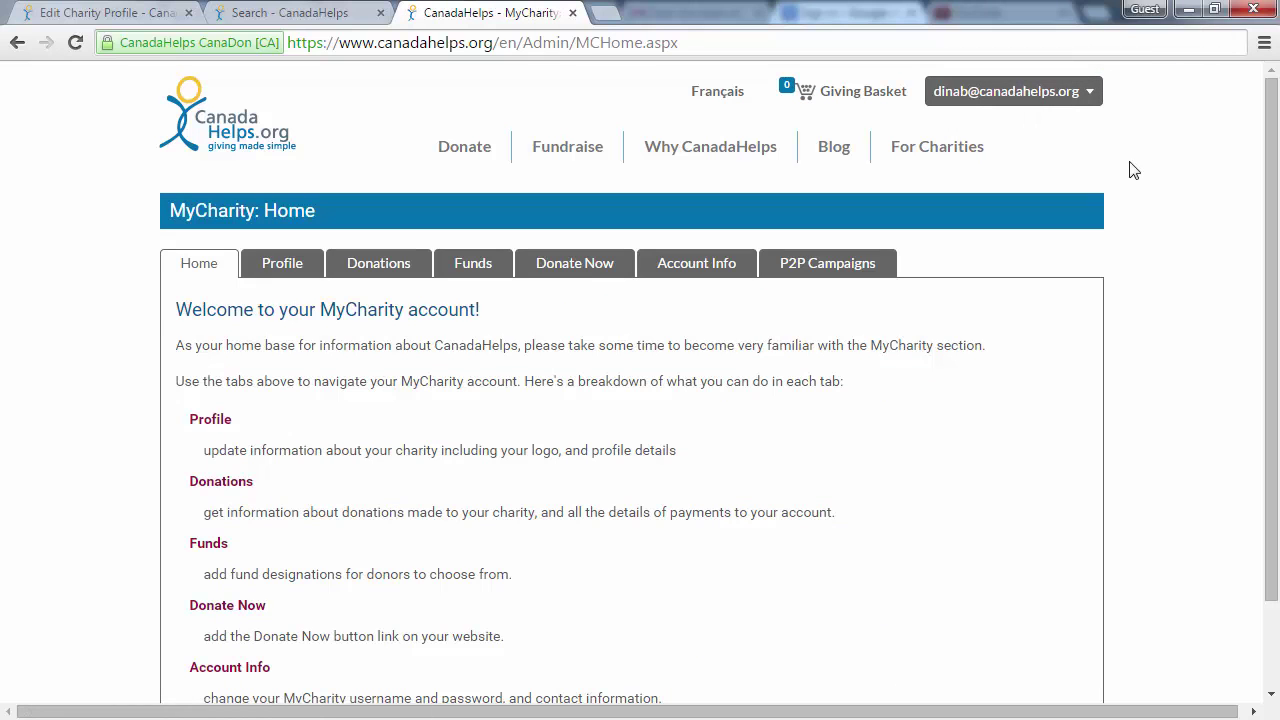
pyautogui.click(287, 274)
pyautogui.click(278, 424)
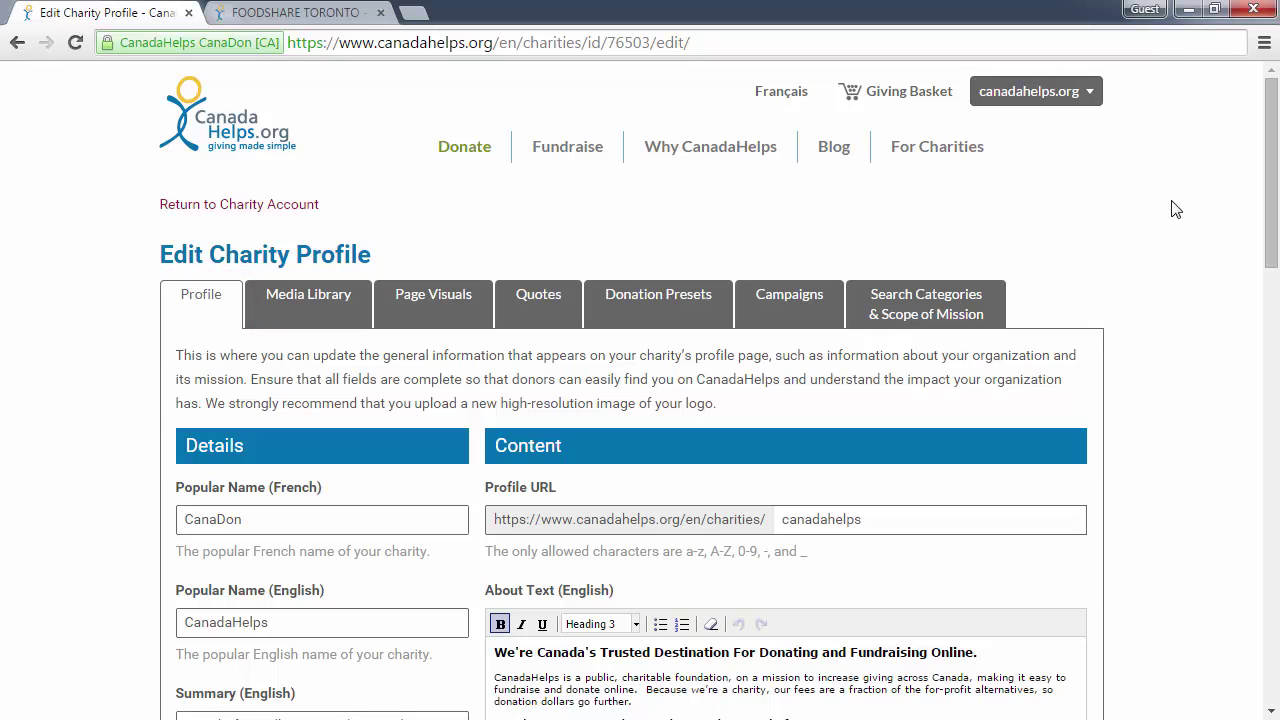
pyautogui.scroll(-1, 1175, 208)
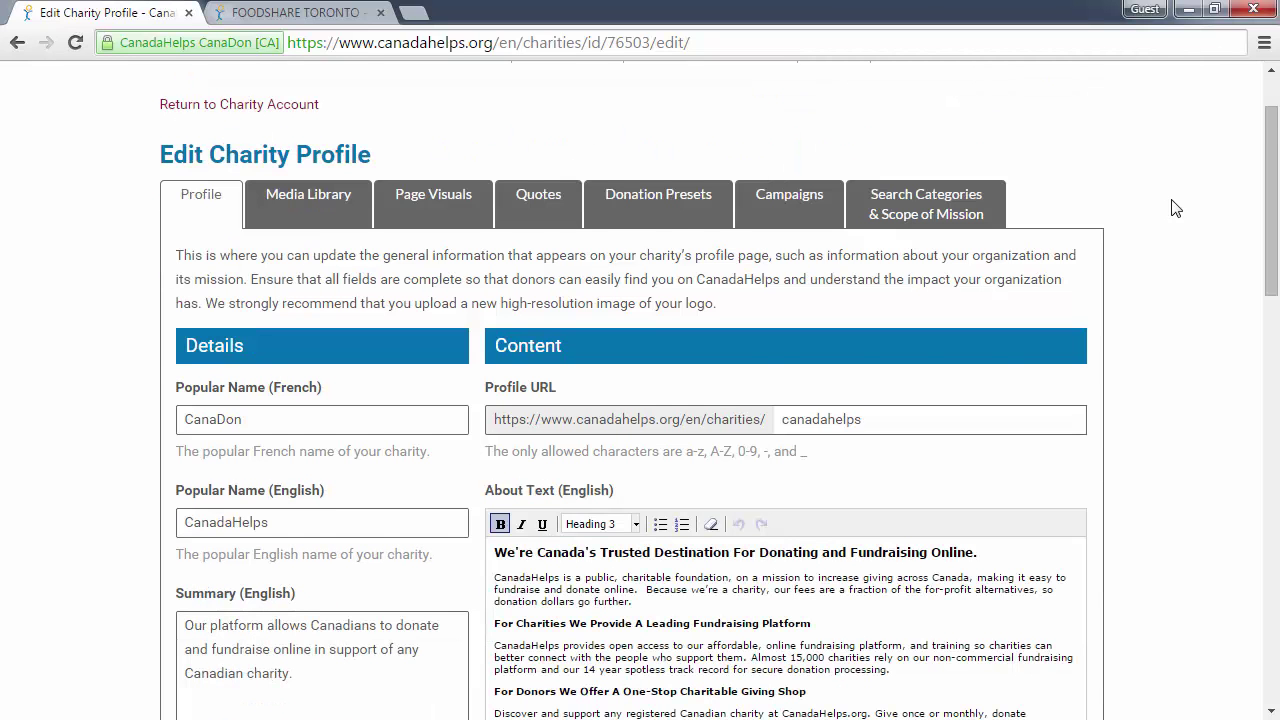
pyautogui.scroll(-1, 1175, 208)
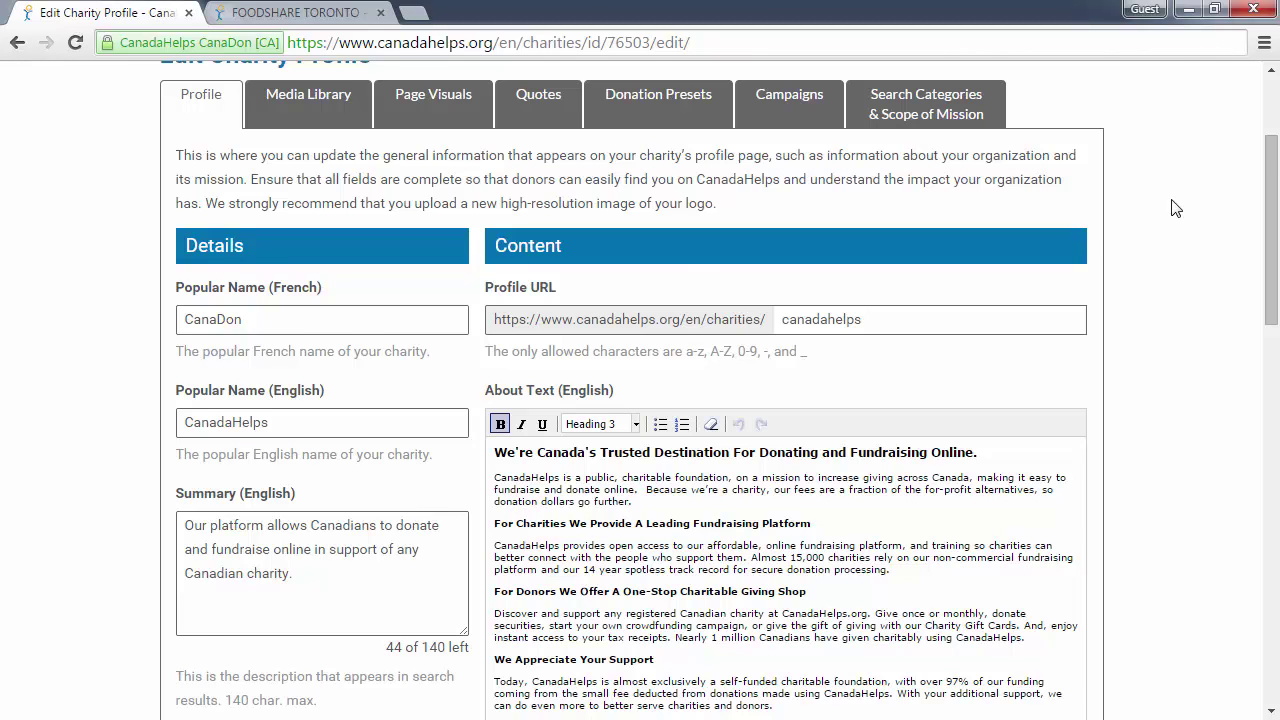
pyautogui.scroll(-1, 1175, 208)
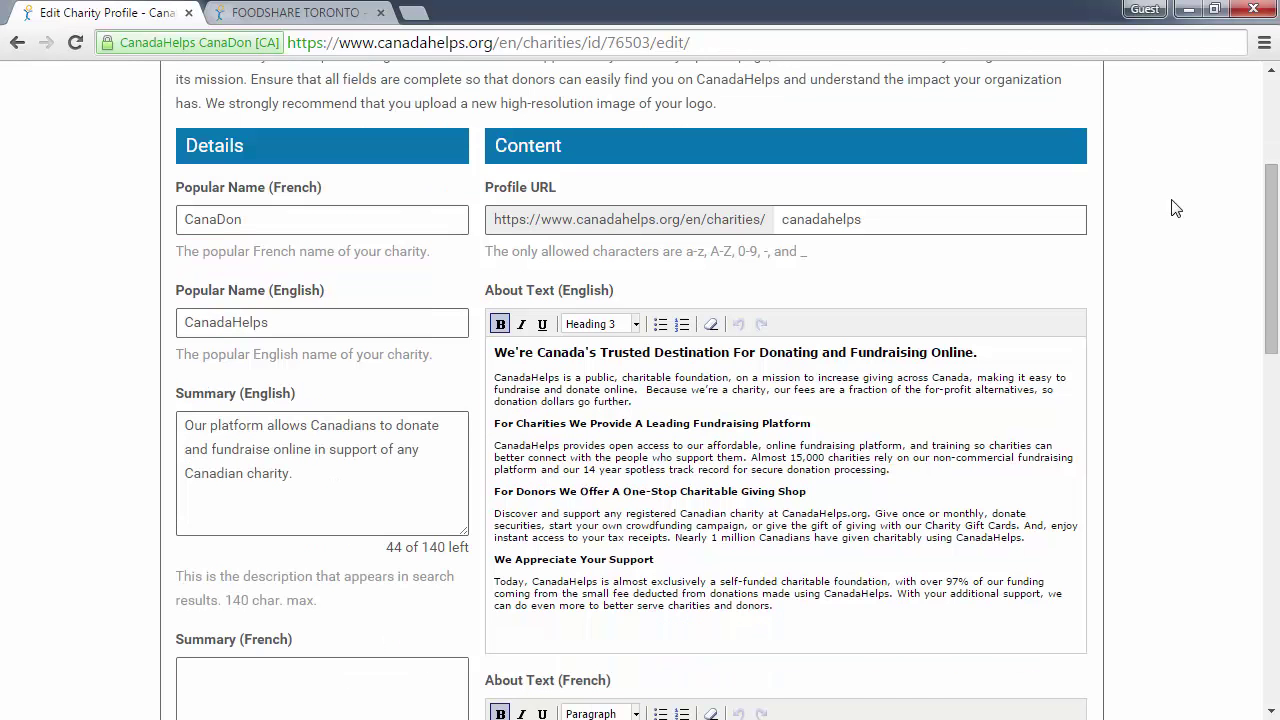
pyautogui.scroll(-1, 1175, 208)
pyautogui.scroll(-1, 1175, 208)
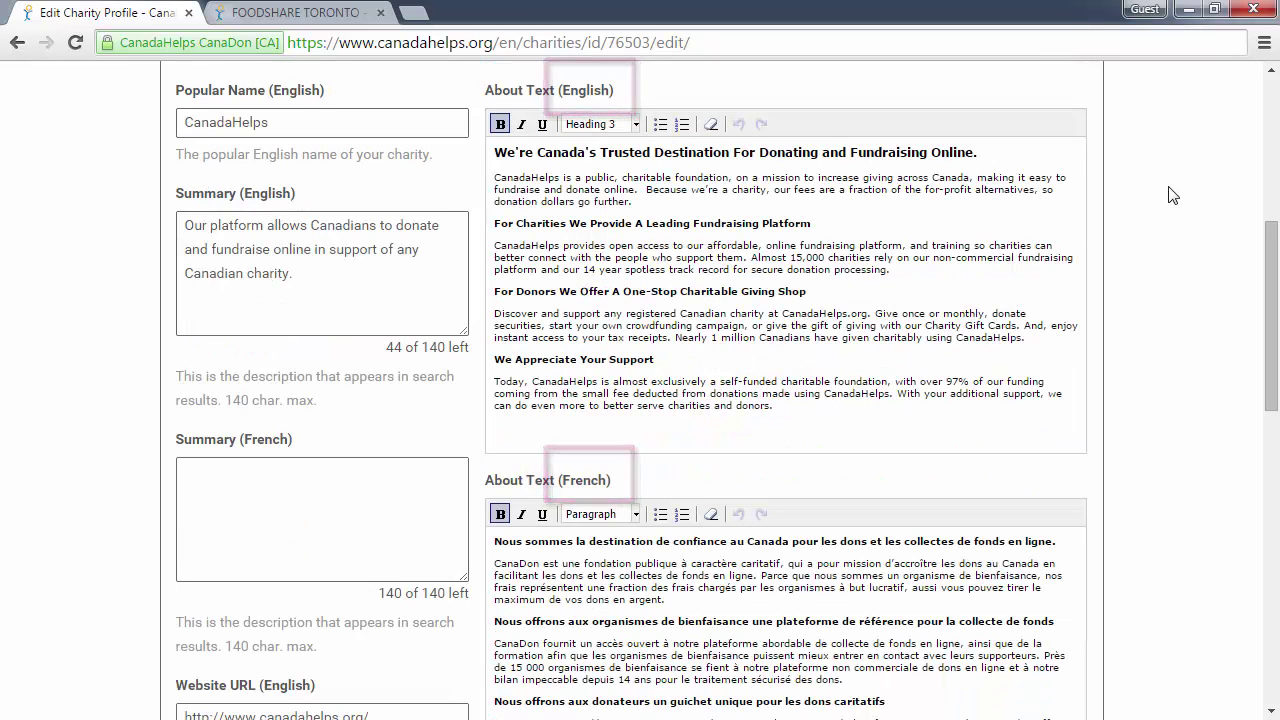
pyautogui.scroll(-1, 1173, 195)
pyautogui.scroll(-1, 1173, 195)
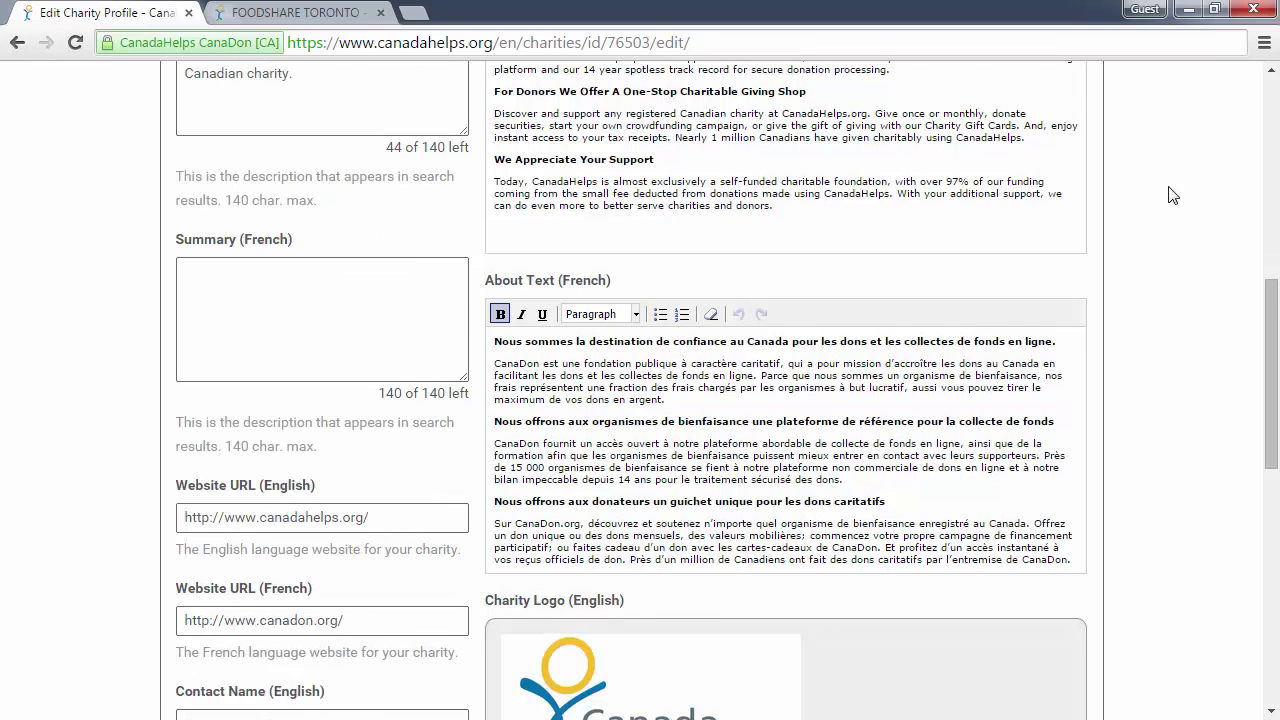
pyautogui.scroll(-1, 1173, 195)
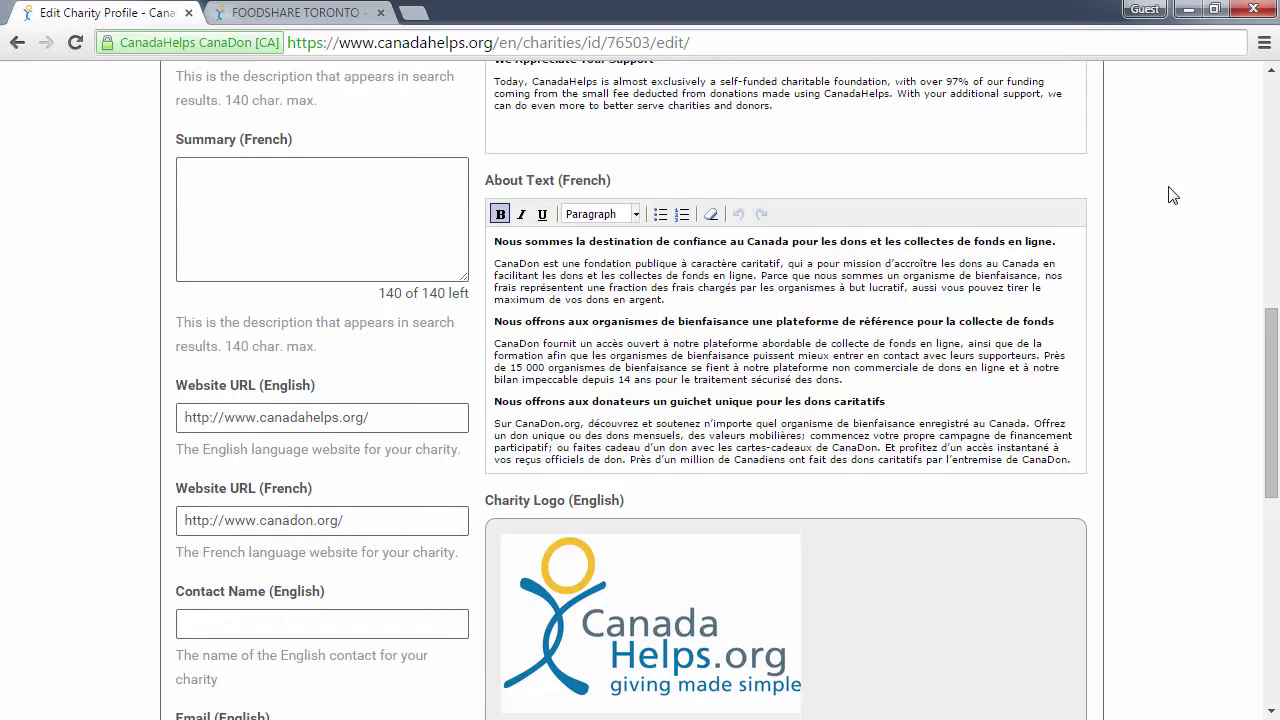
pyautogui.scroll(-1, 1173, 195)
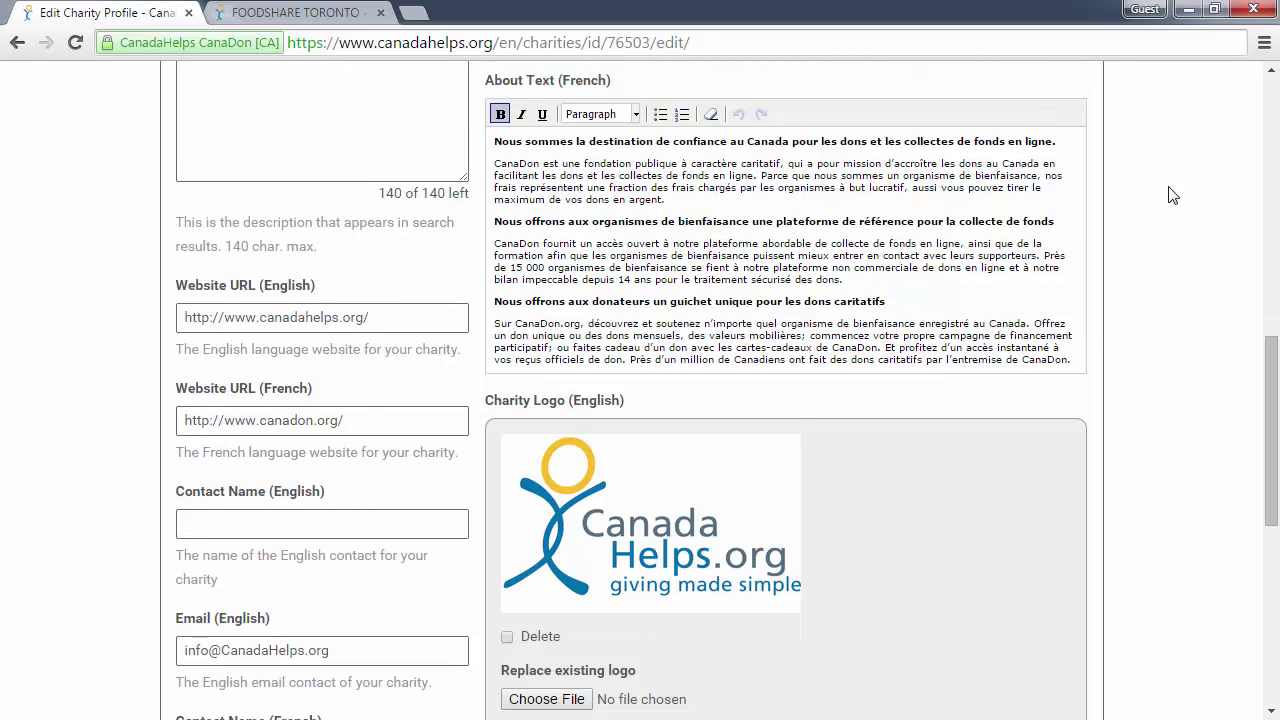
pyautogui.scroll(10, 1073, 432)
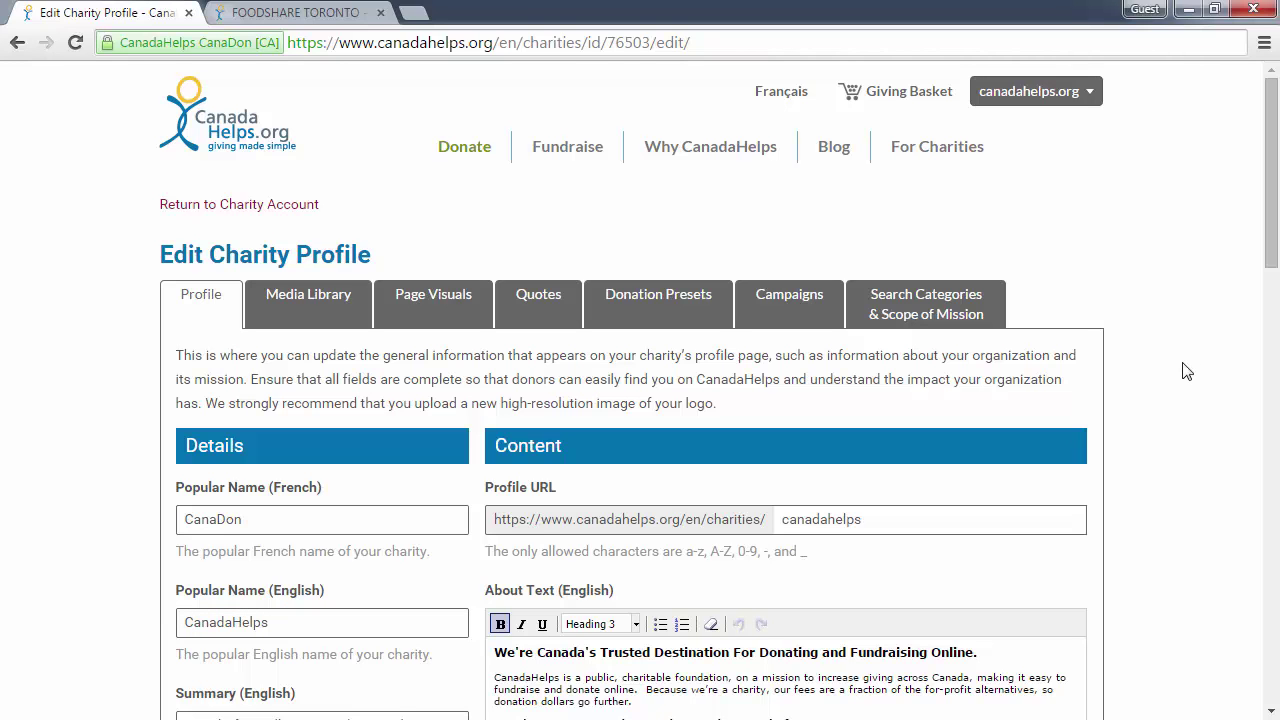
pyautogui.scroll(-1, 1206, 371)
pyautogui.scroll(-3, 1206, 371)
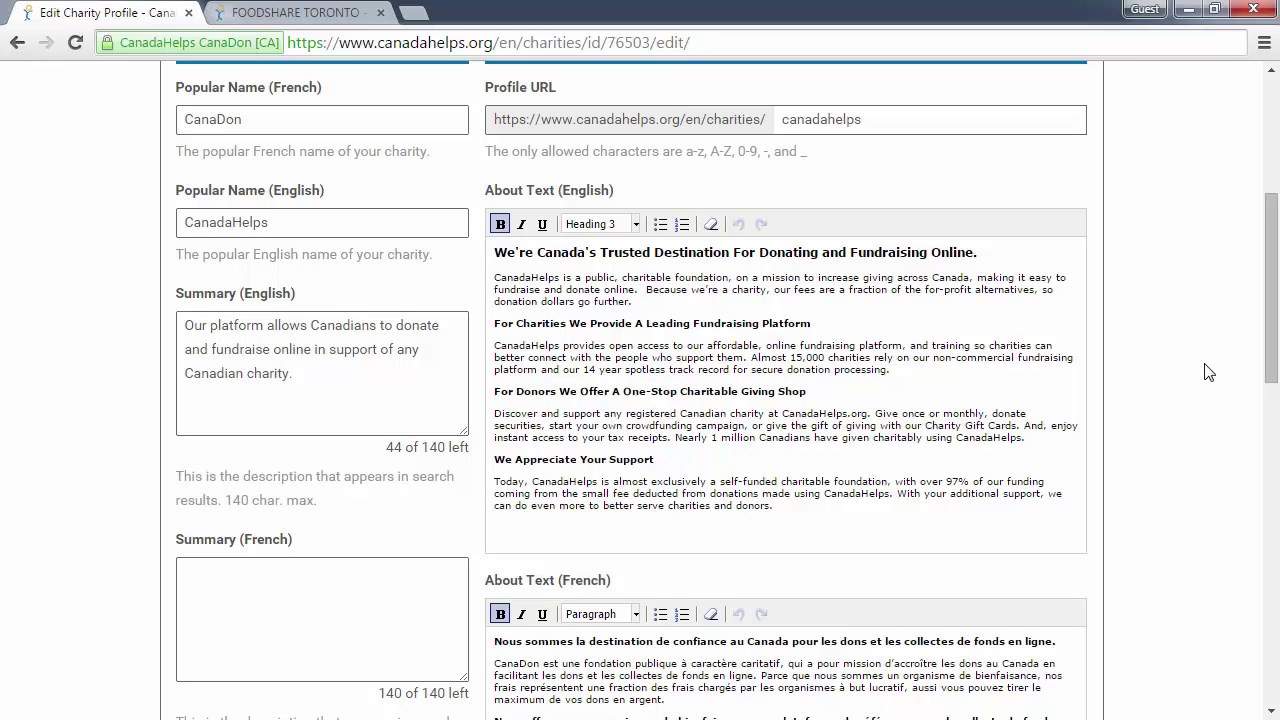
pyautogui.scroll(-4, 1200, 376)
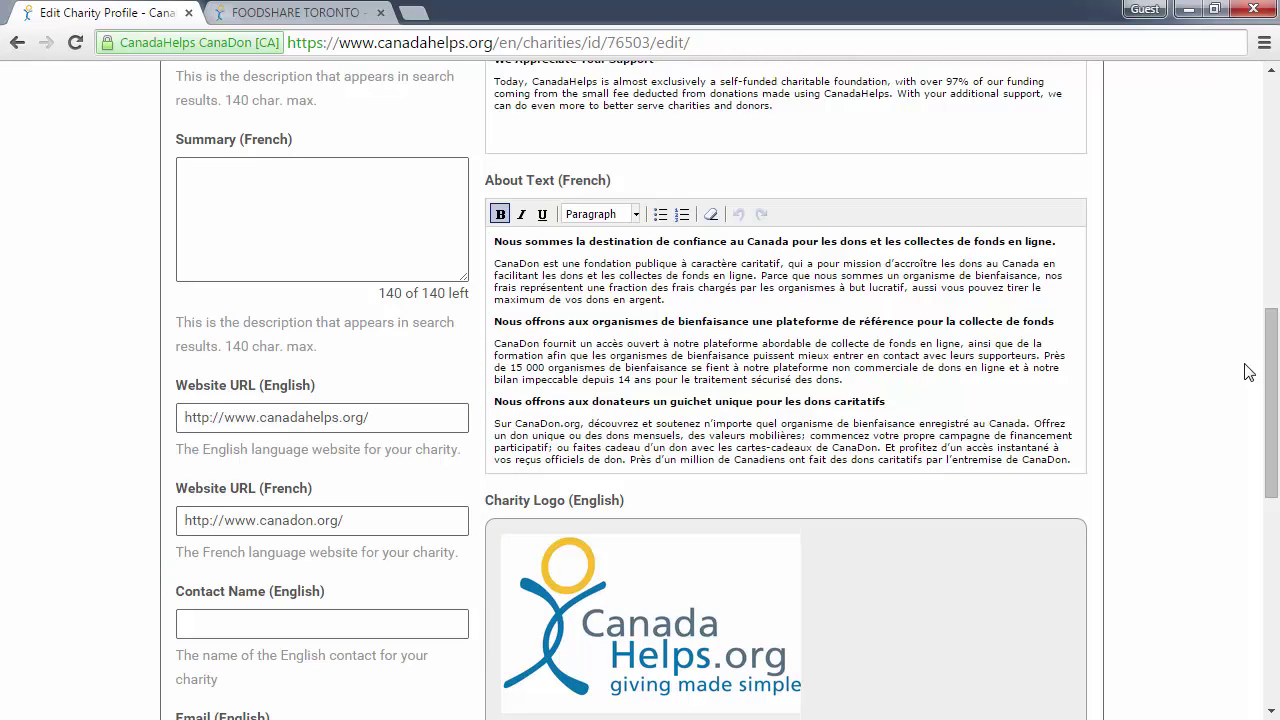
pyautogui.scroll(-5, 1249, 372)
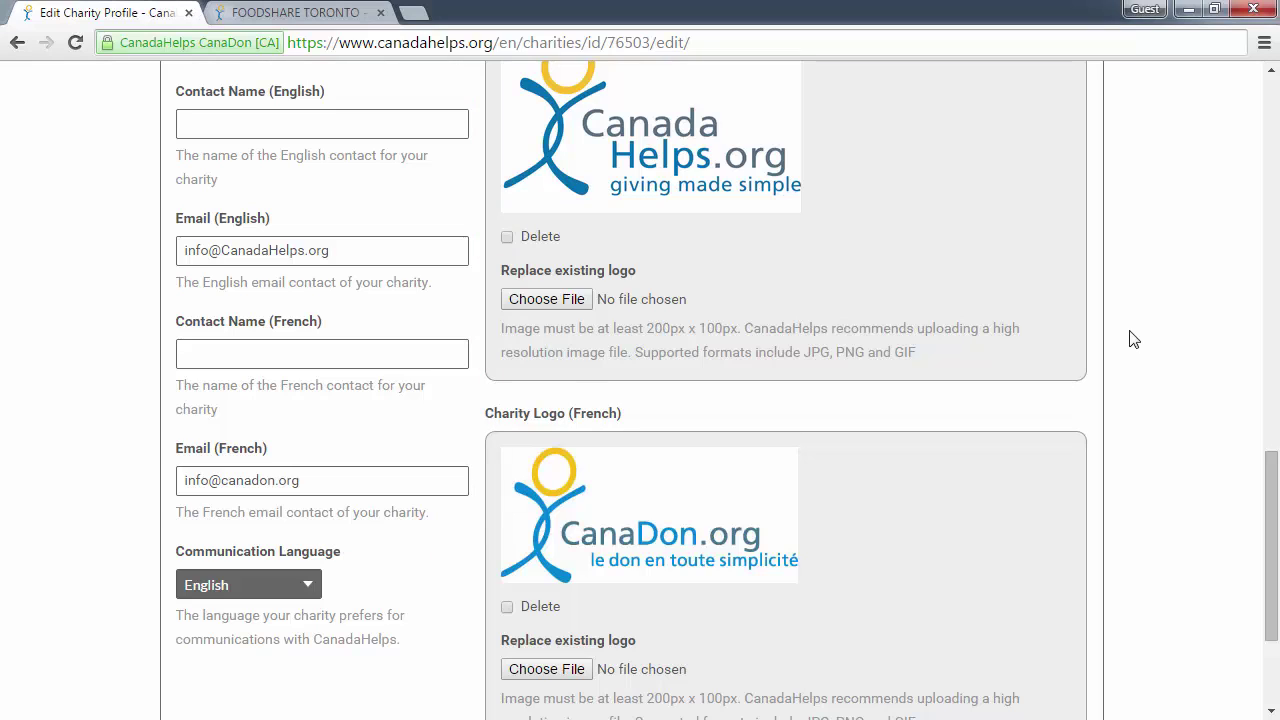
pyautogui.scroll(6, 1130, 338)
pyautogui.scroll(5, 1130, 340)
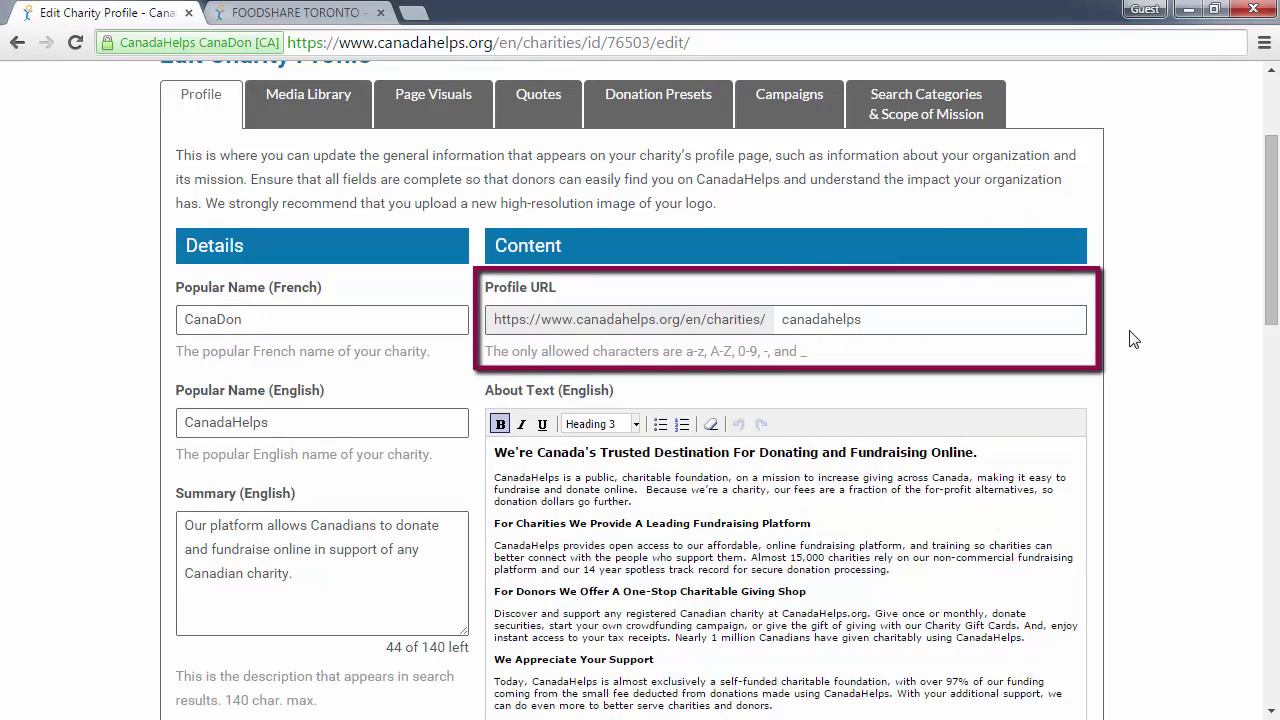
# Compare against the FoodShare Toronto public page, then return to the Edit Charity Profile form
pyautogui.click(268, 11)
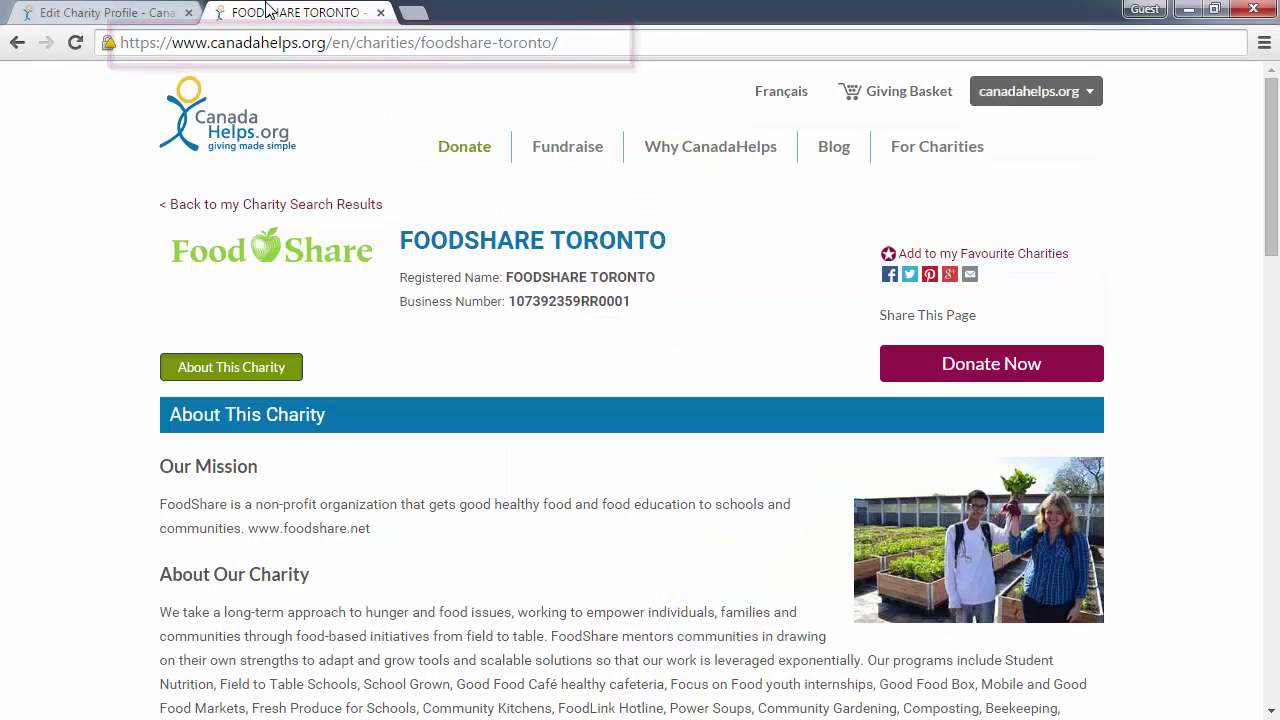
pyautogui.click(105, 12)
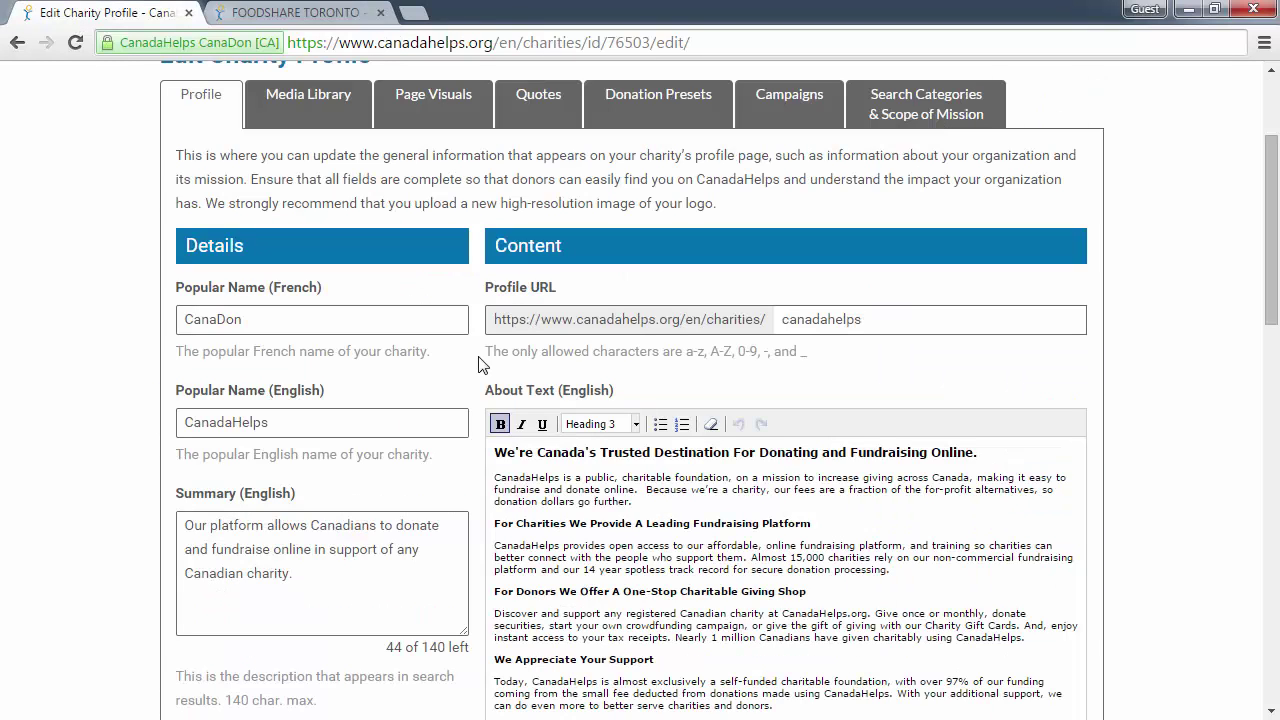
pyautogui.scroll(-1, 479, 363)
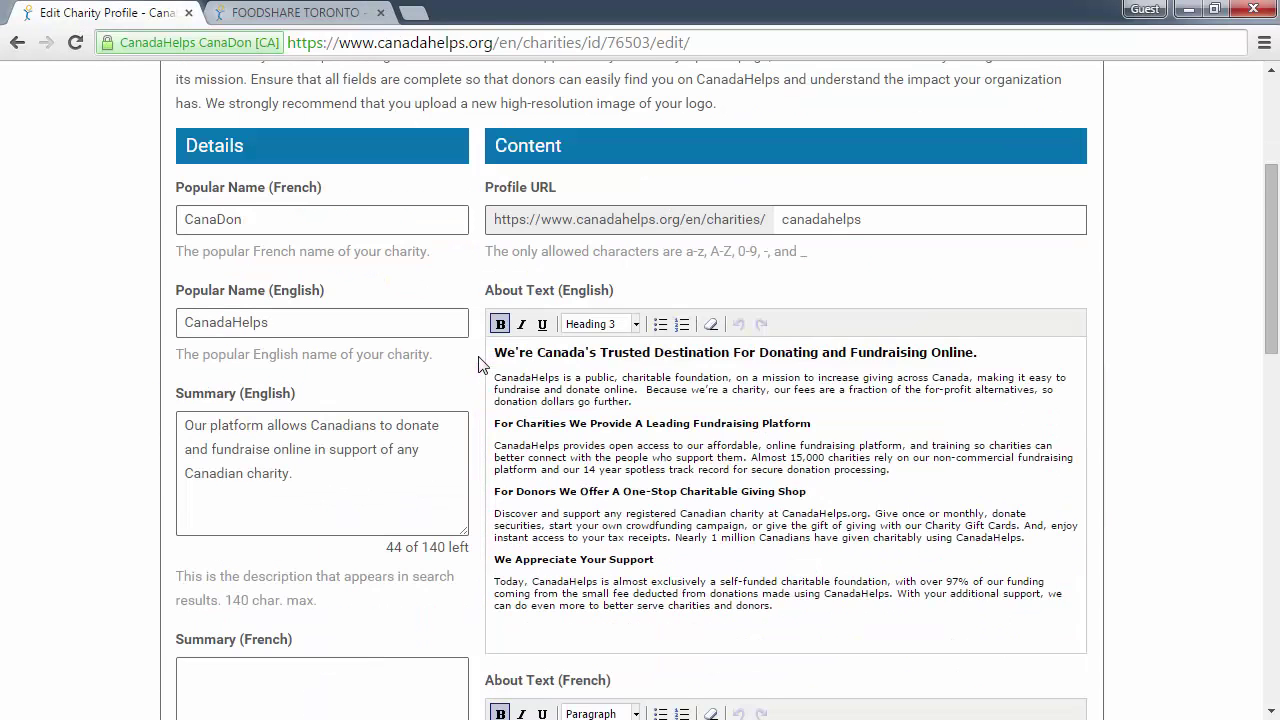
pyautogui.scroll(-2, 479, 363)
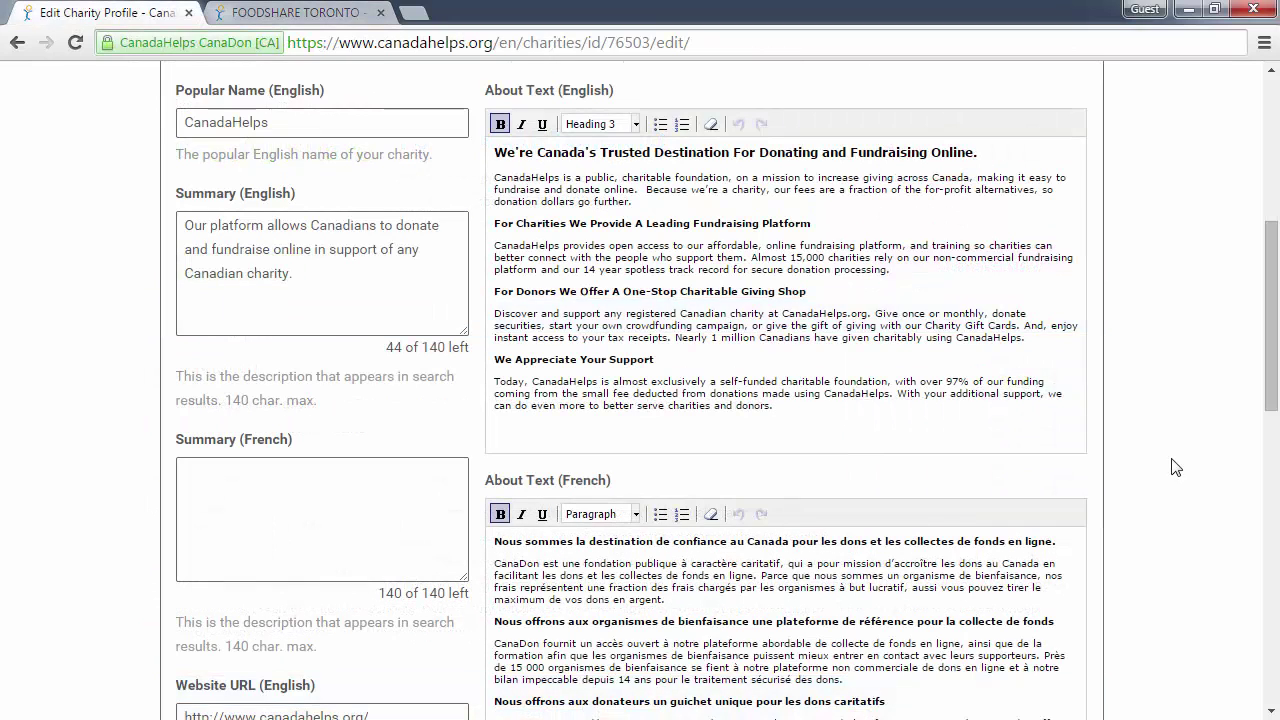
pyautogui.scroll(2, 1176, 467)
# Scroll past the logos to the bottom and choose Save & Continue Editing
pyautogui.scroll(-4, 1176, 467)
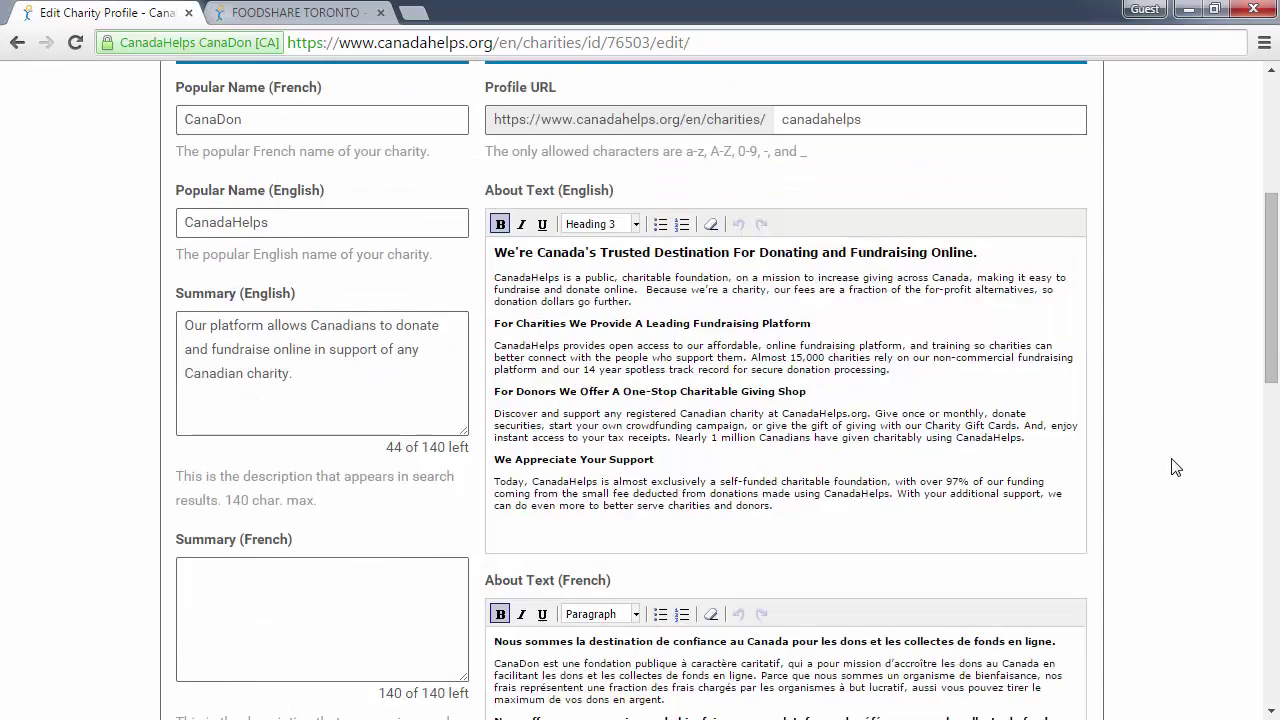
pyautogui.scroll(-3, 1176, 467)
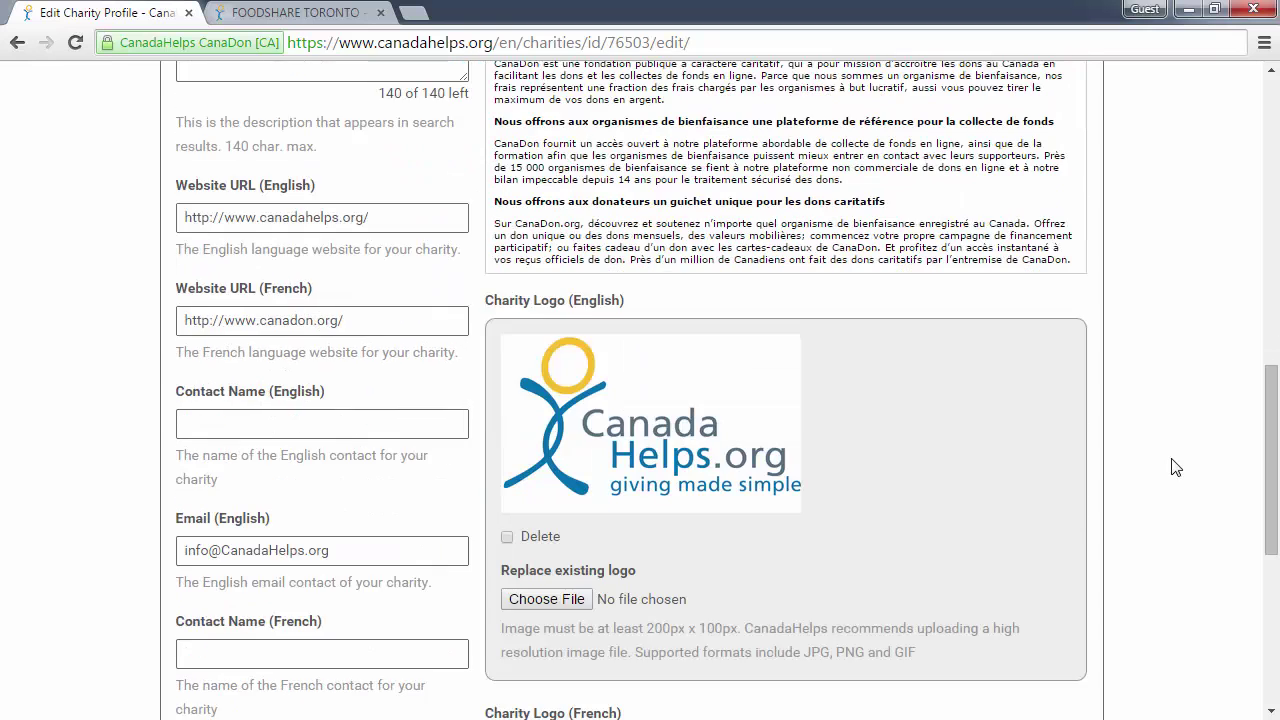
pyautogui.scroll(-3, 1176, 467)
pyautogui.scroll(-1, 1176, 467)
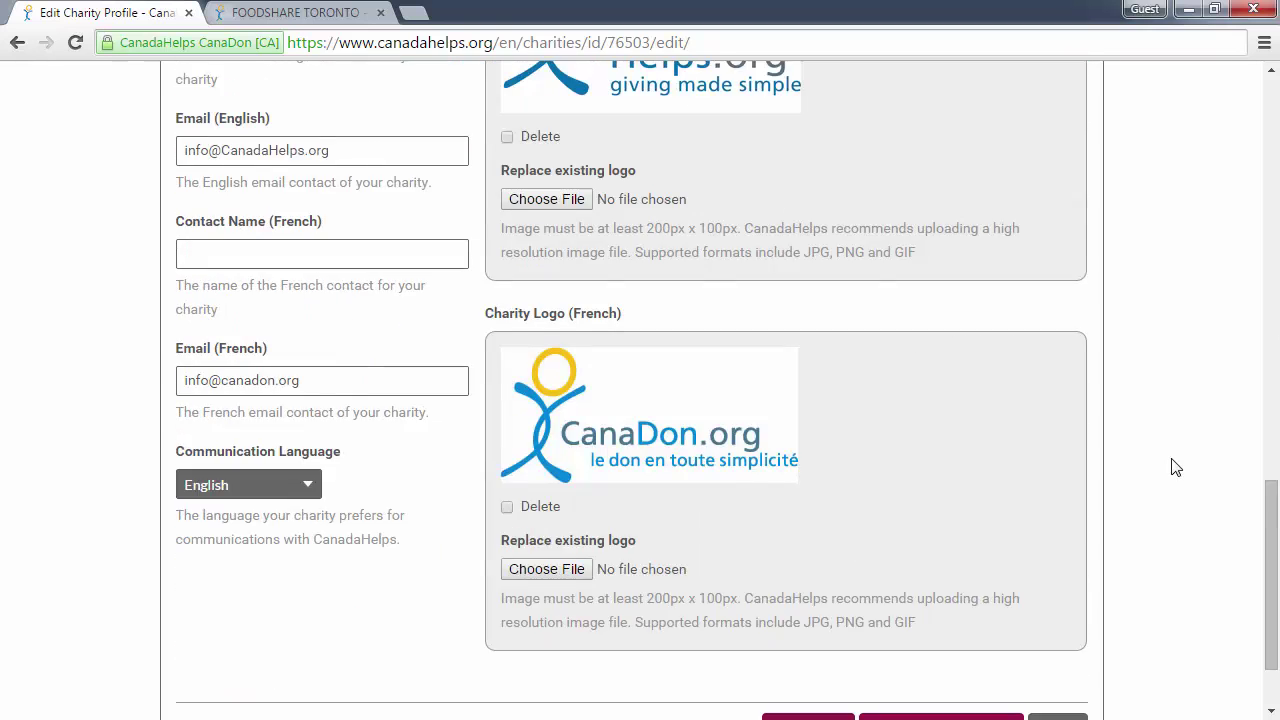
pyautogui.scroll(-1, 1176, 467)
pyautogui.scroll(-1, 1176, 467)
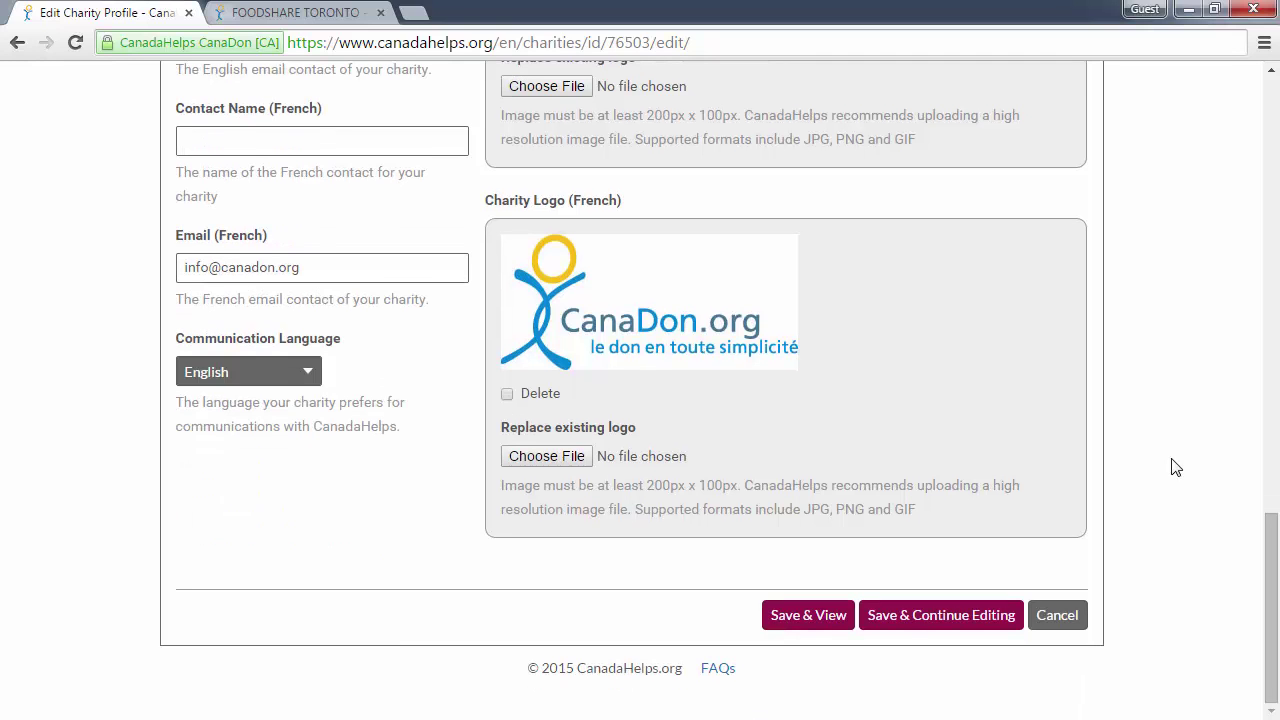
pyautogui.scroll(1, 1176, 467)
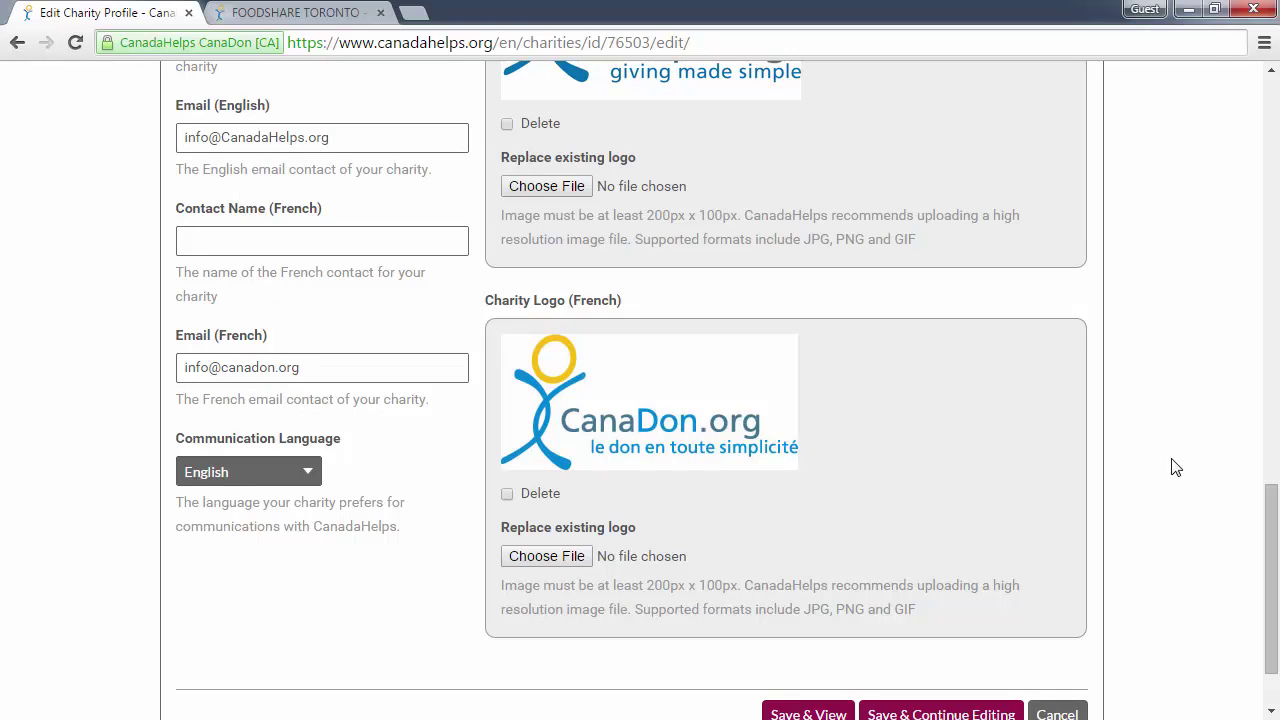
pyautogui.scroll(-1, 835, 537)
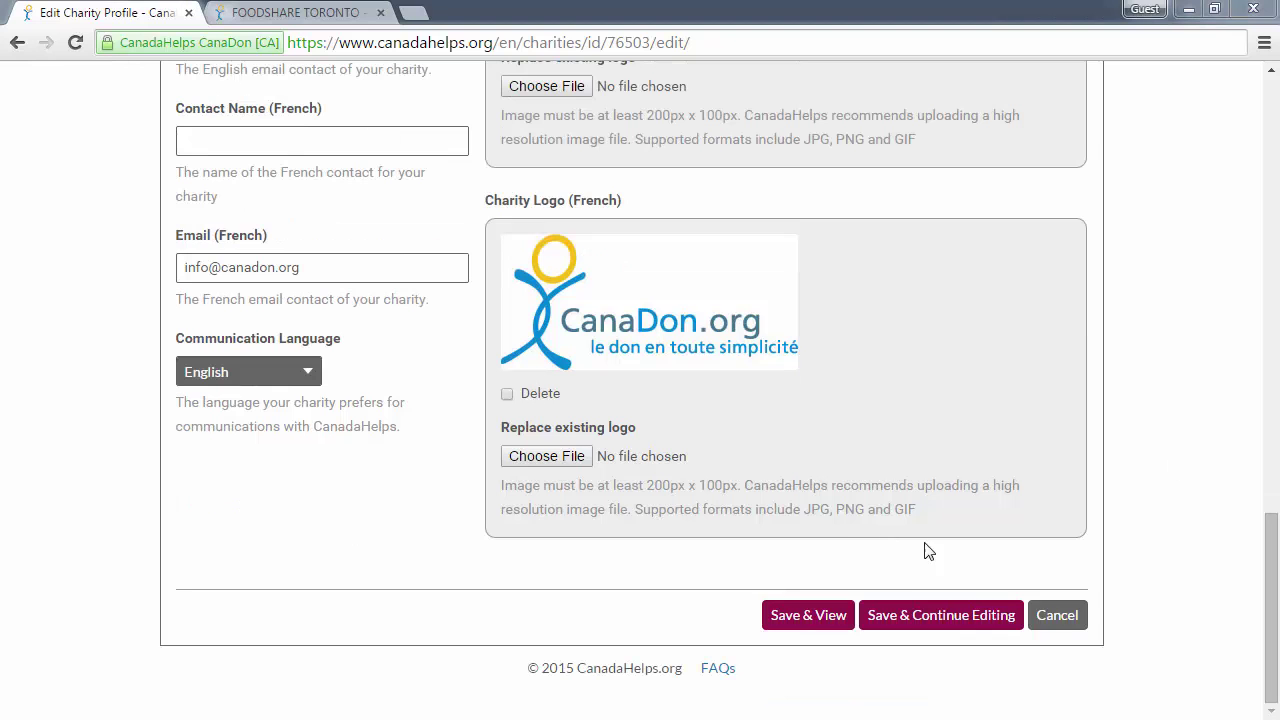
pyautogui.click(940, 615)
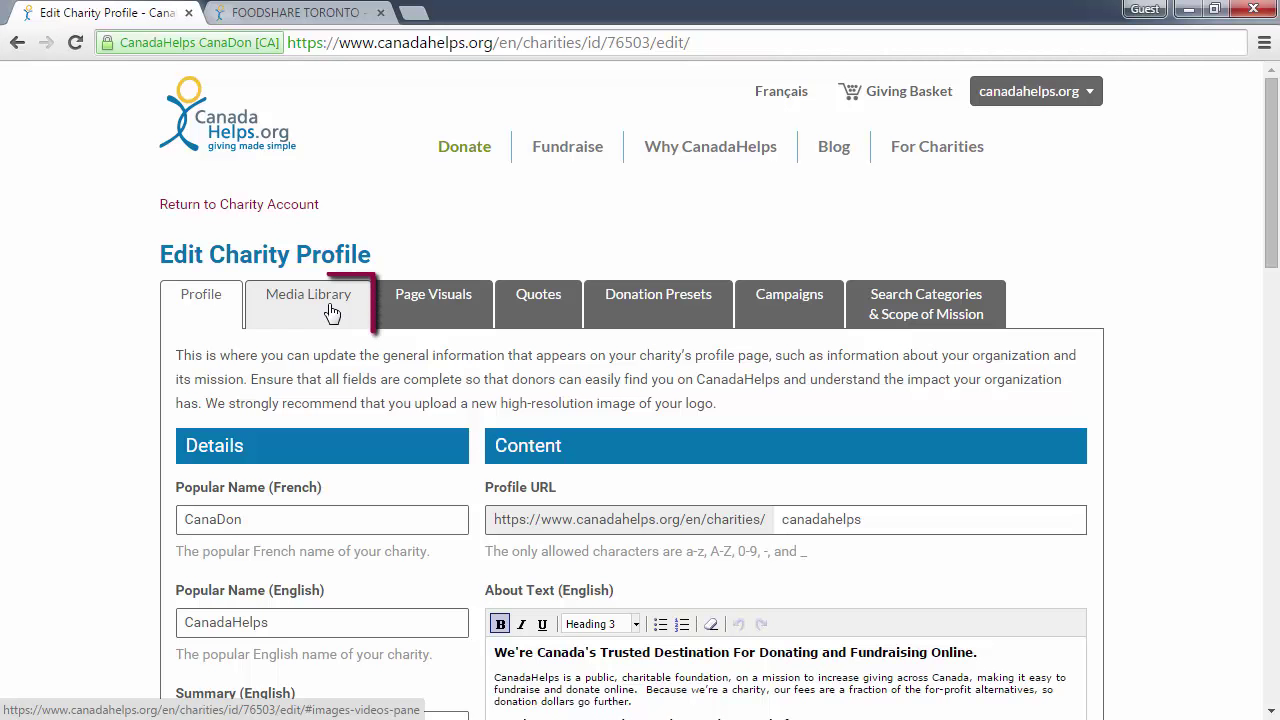
# Browse the Media Library's Images and Videos lists, then switch to the FoodShare Toronto public page
pyautogui.click(332, 312)
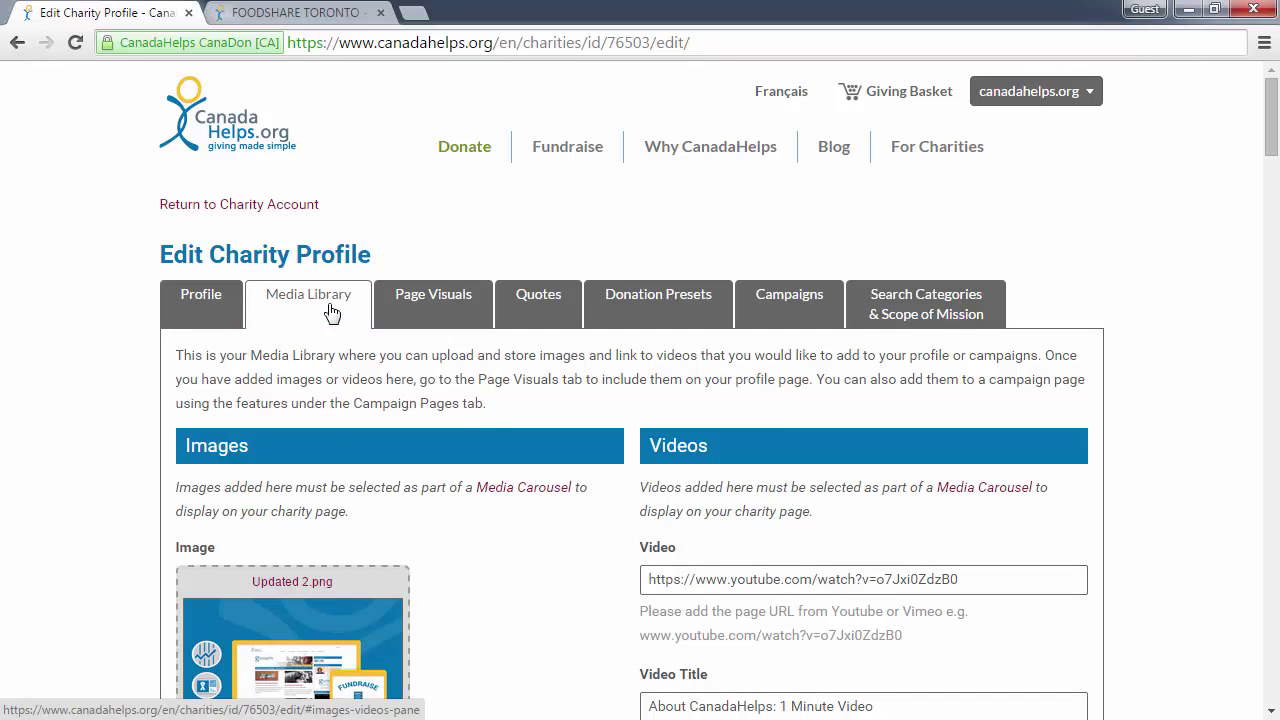
pyautogui.scroll(-1, 332, 312)
pyautogui.scroll(-1, 332, 312)
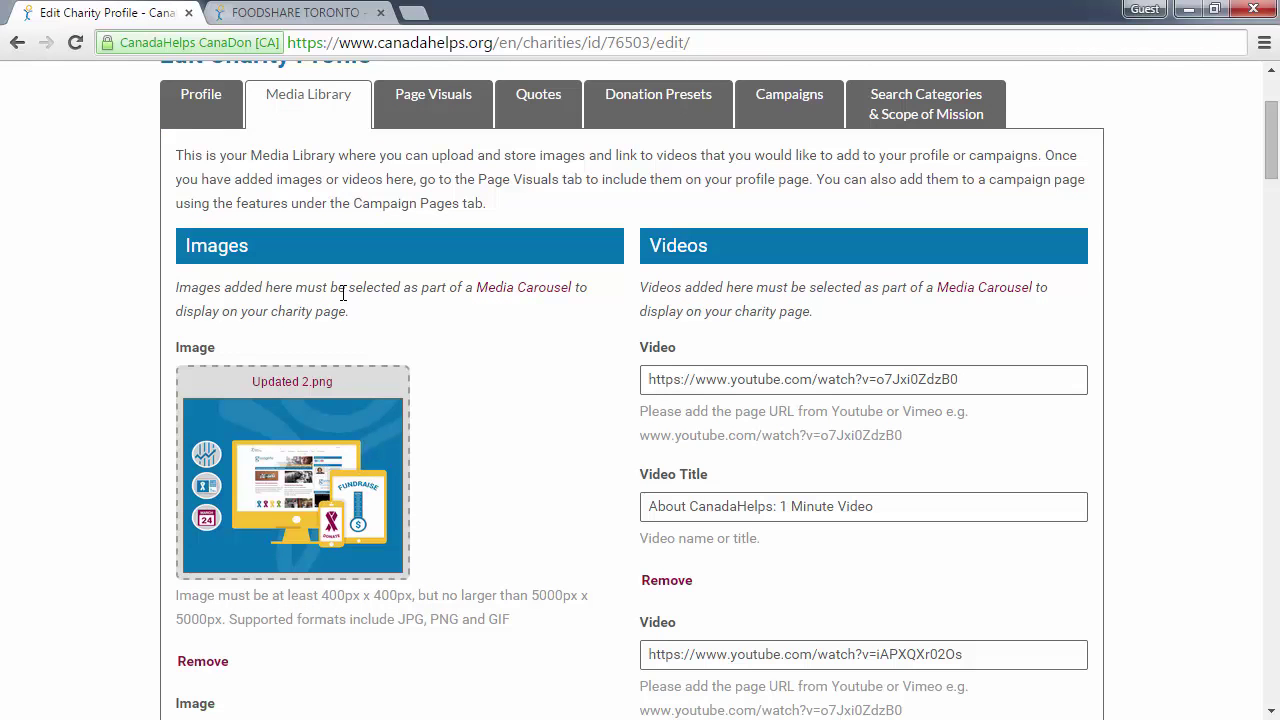
pyautogui.scroll(-1, 343, 292)
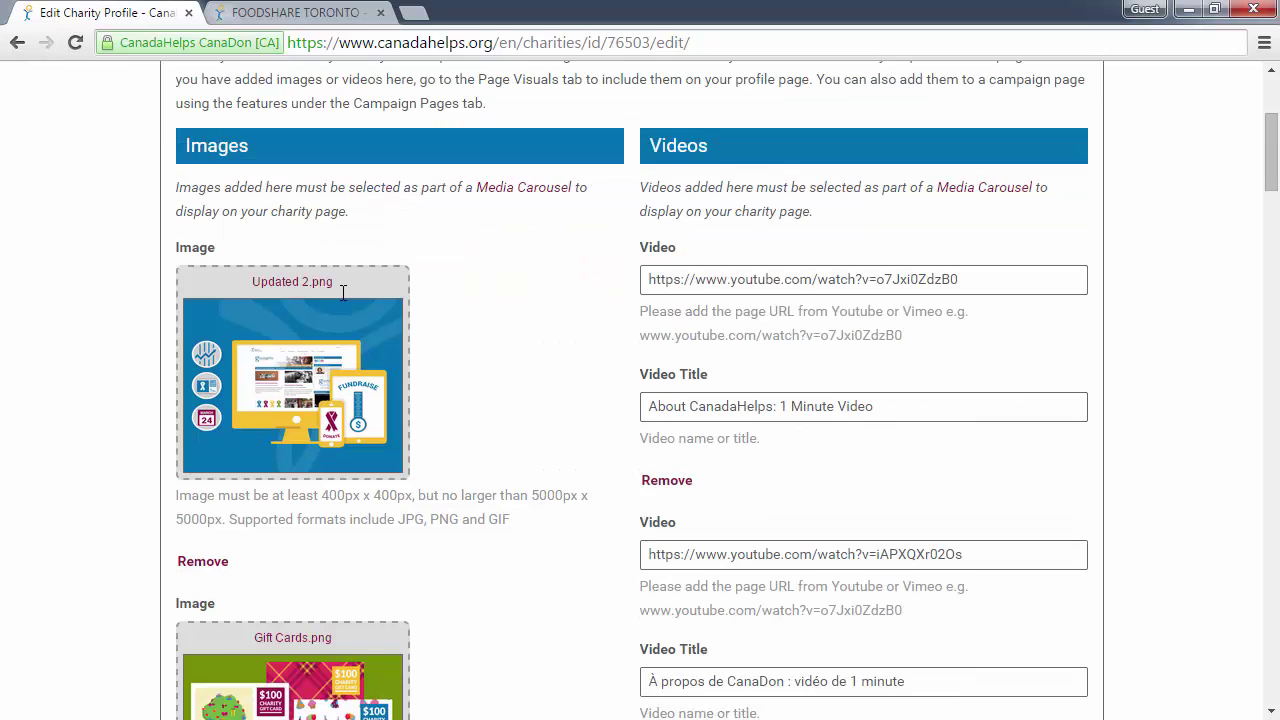
pyautogui.scroll(-1, 343, 292)
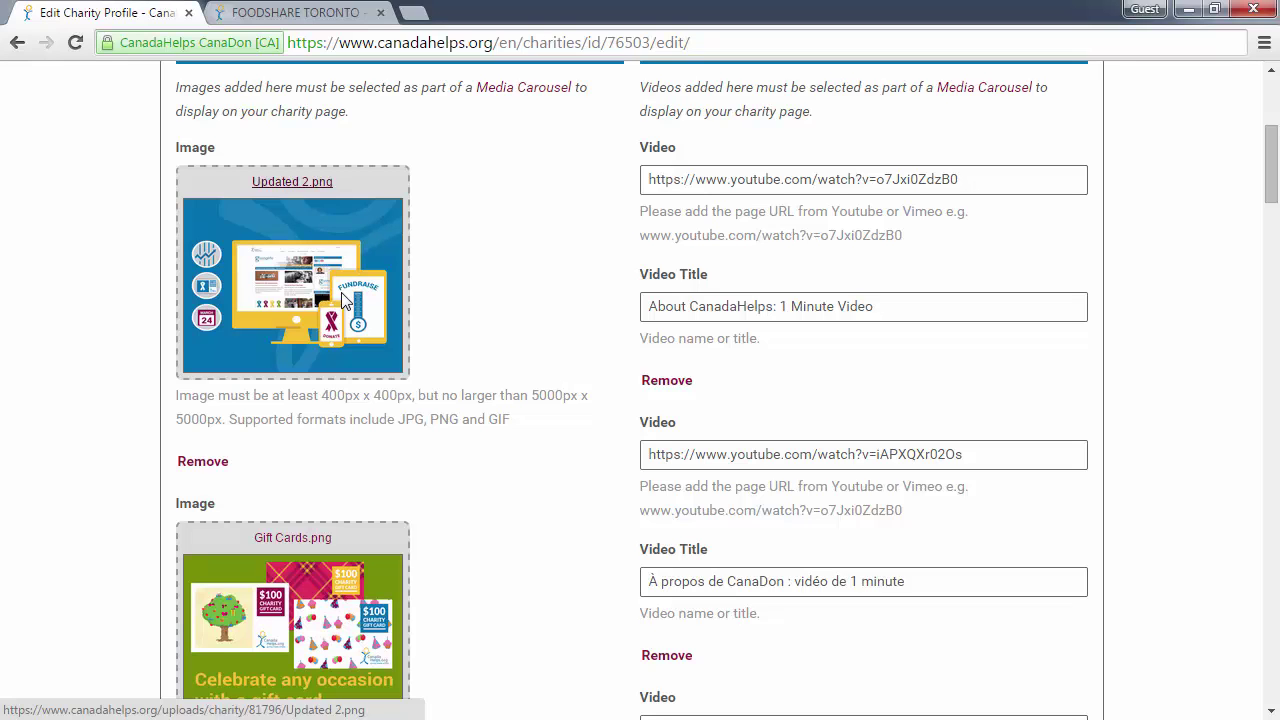
pyautogui.scroll(1, 343, 300)
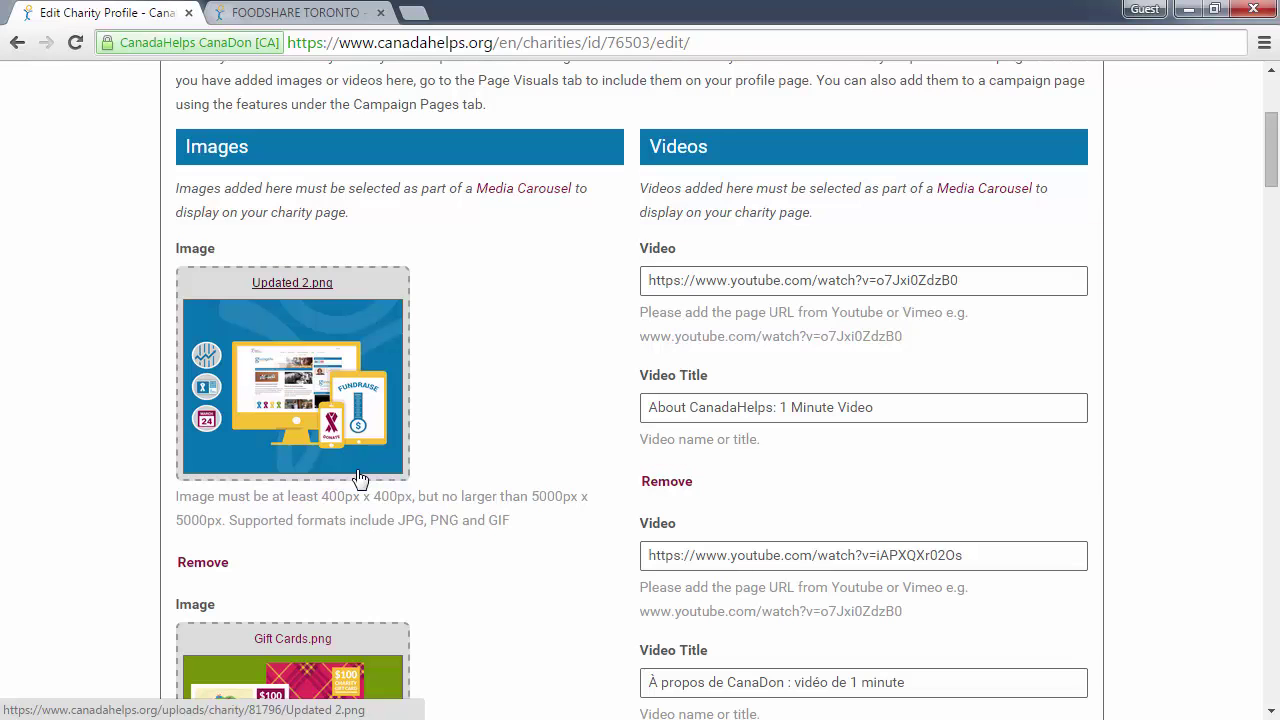
pyautogui.hotkey('ctrl', 'Tab')
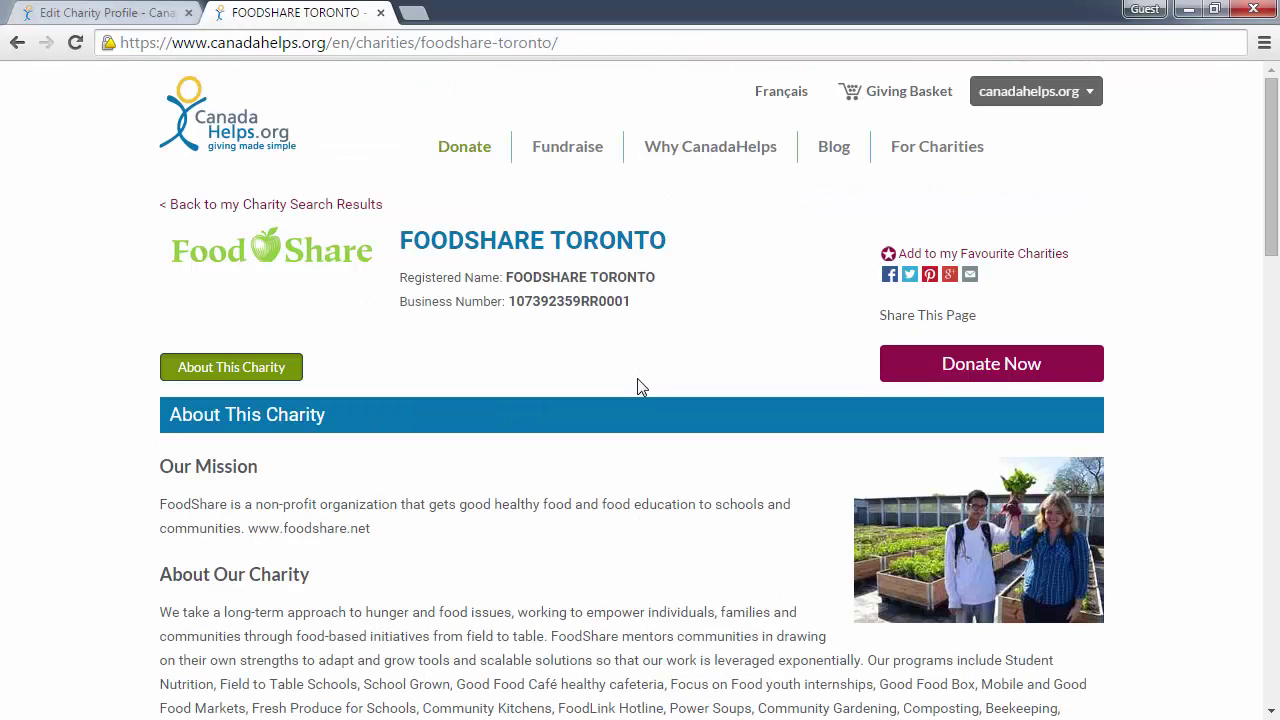
# Enlarge and play the Community Kitchens video, then enlarge the kids-with-plates photo and advance one image
pyautogui.scroll(-4, 641, 387)
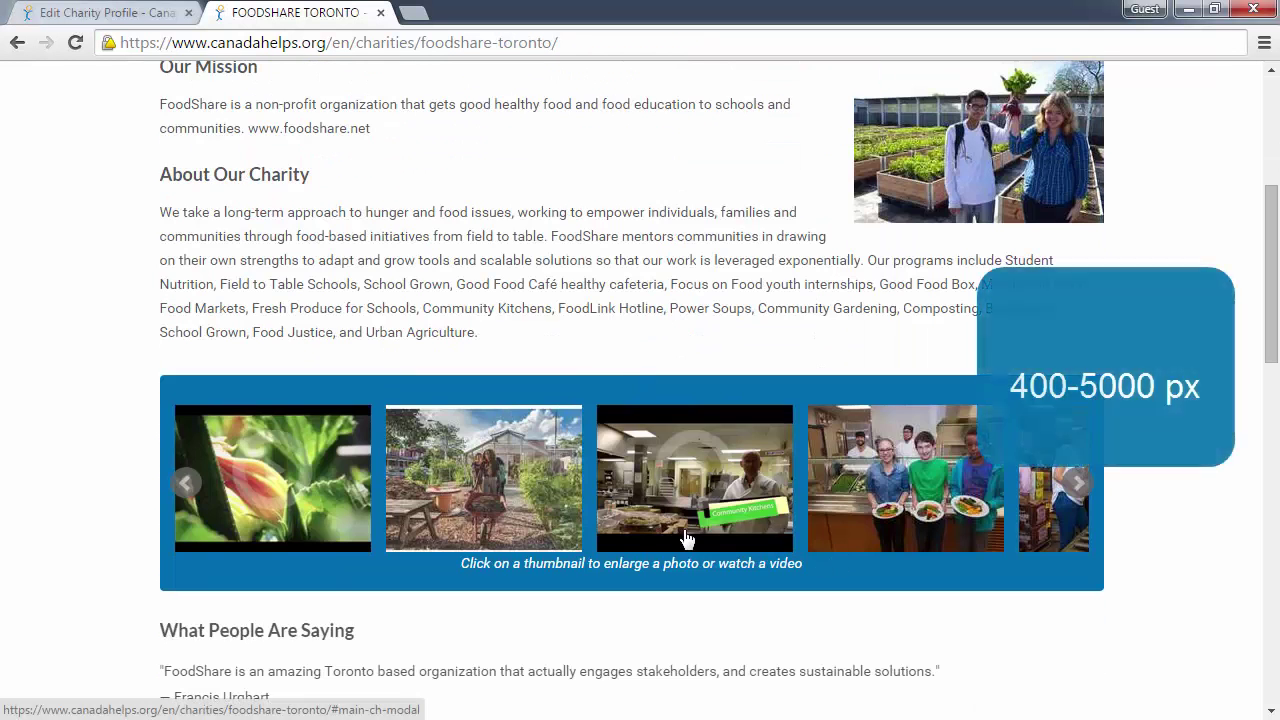
pyautogui.click(686, 540)
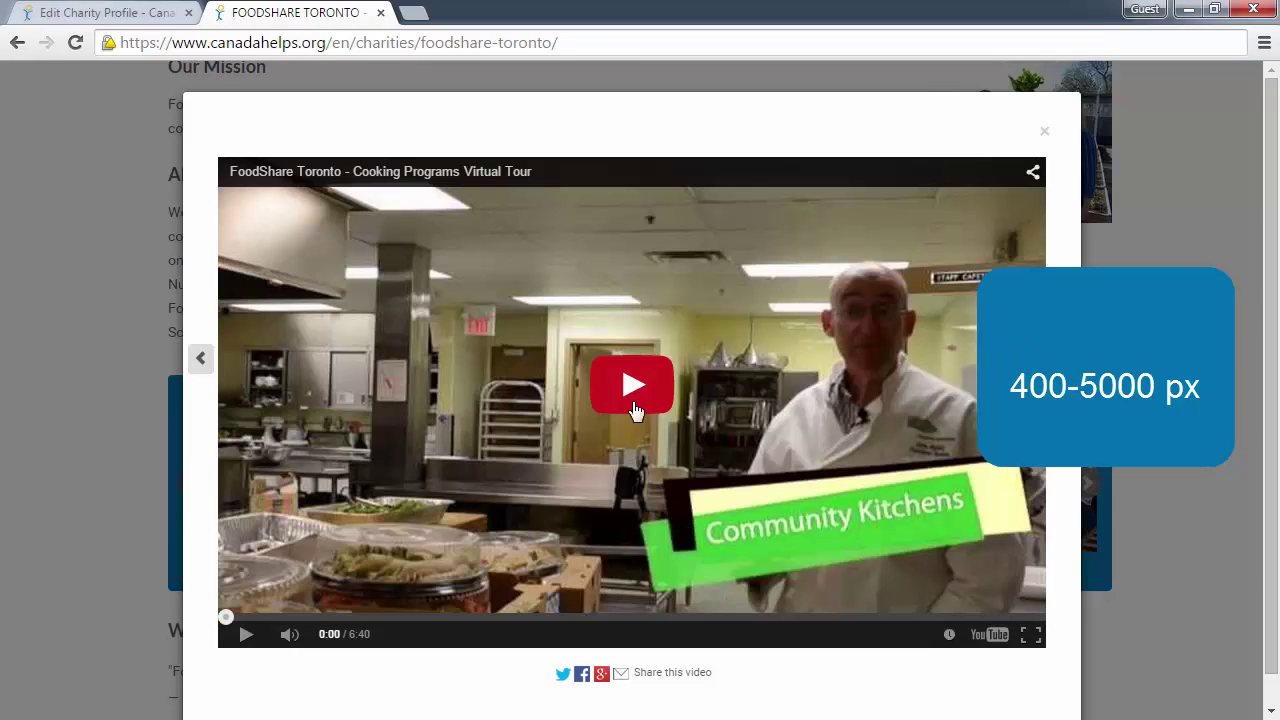
pyautogui.click(621, 388)
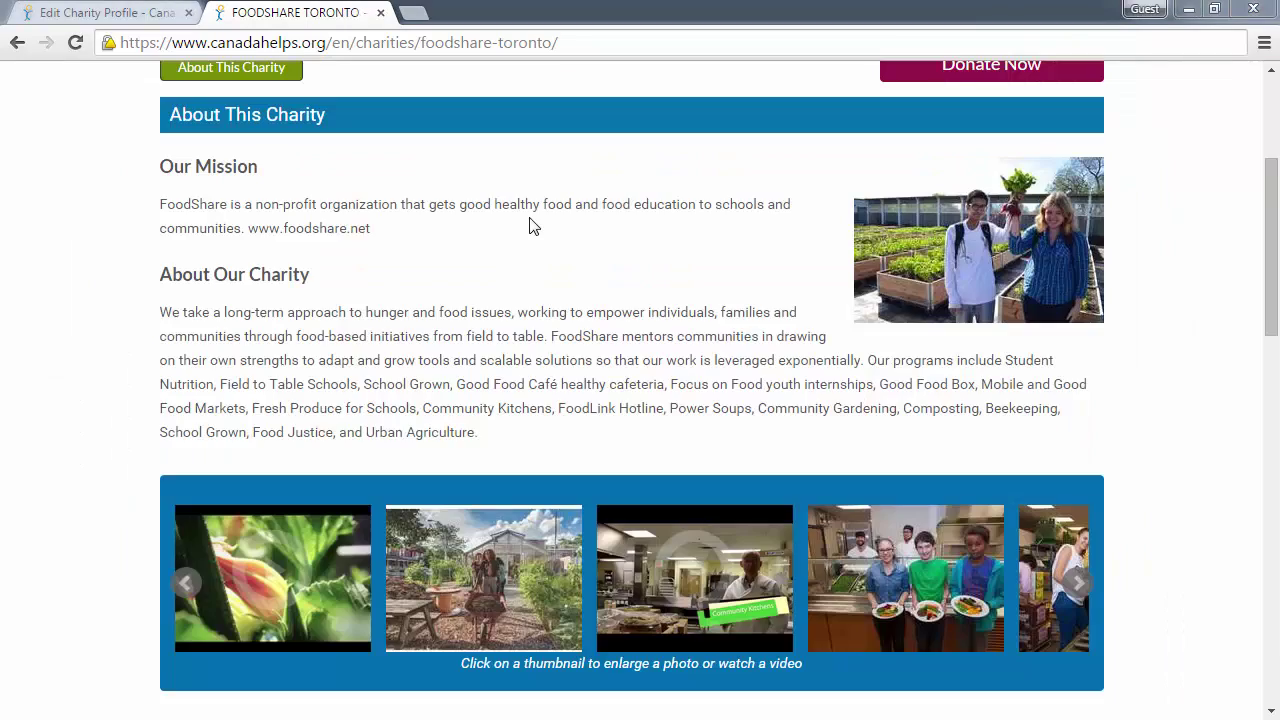
pyautogui.click(878, 549)
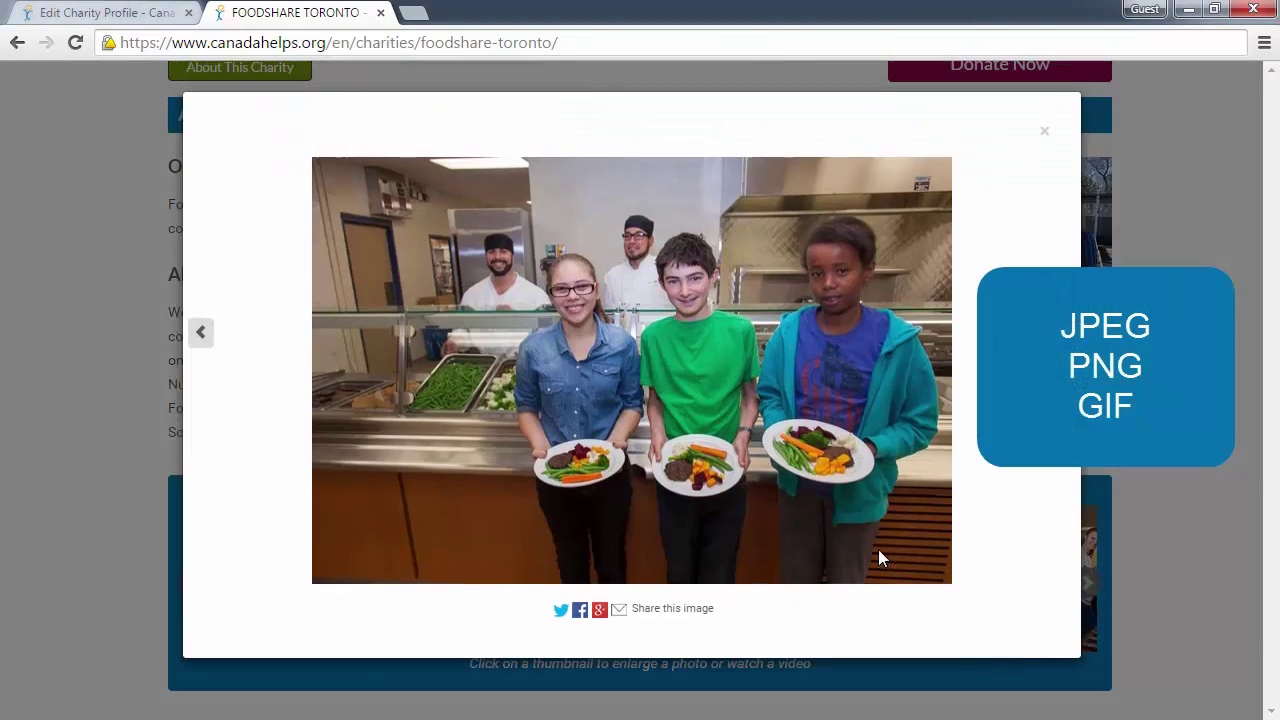
pyautogui.click(1063, 333)
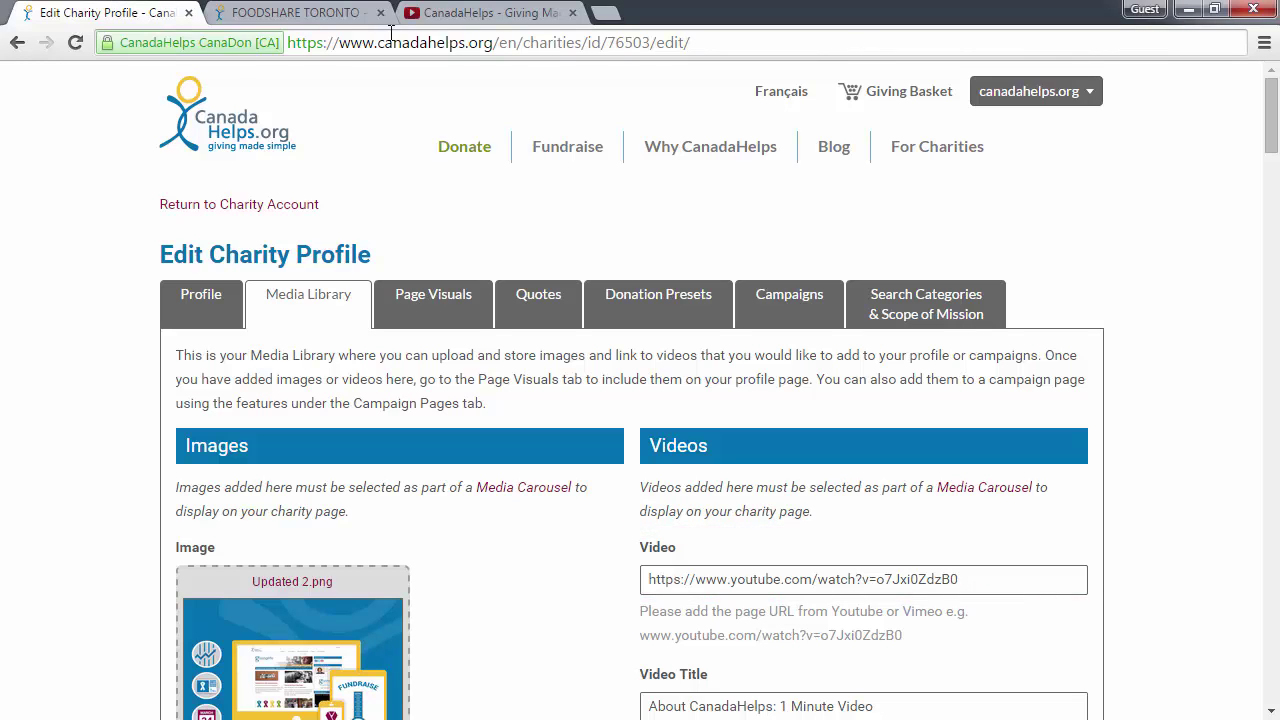
# View the CanadaHelps 'Giving Made Simple' YouTube video, then close it to return to the editor
pyautogui.click(510, 14)
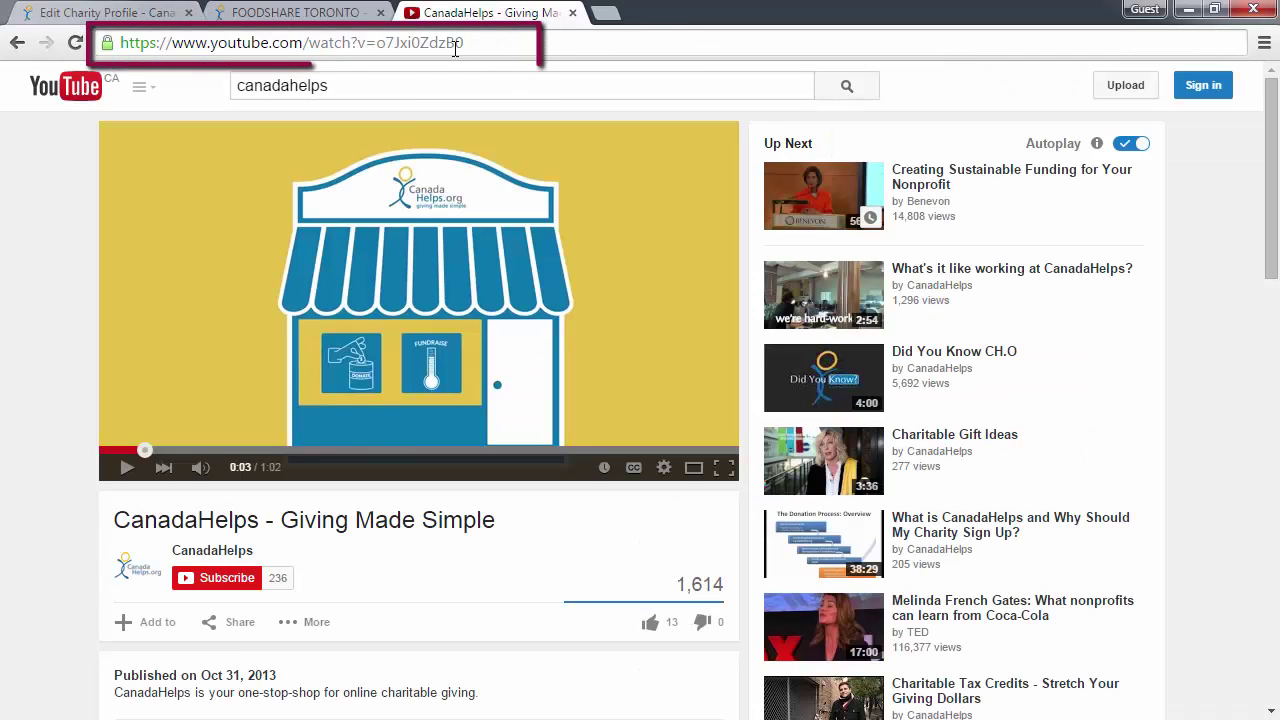
pyautogui.hotkey('ctrl', 'w')
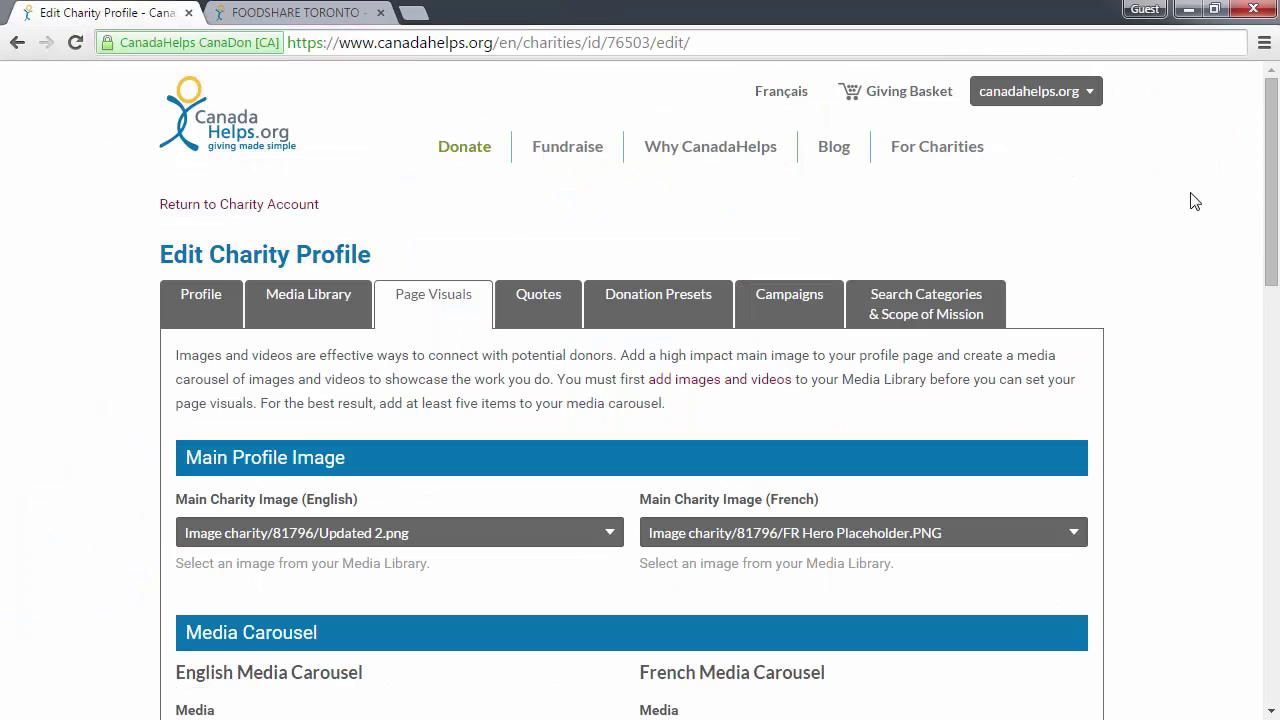
# Check the English Main Charity Image choices, keeping Updated 2.png, and scroll through the Page Visuals settings
pyautogui.scroll(-1, 1193, 201)
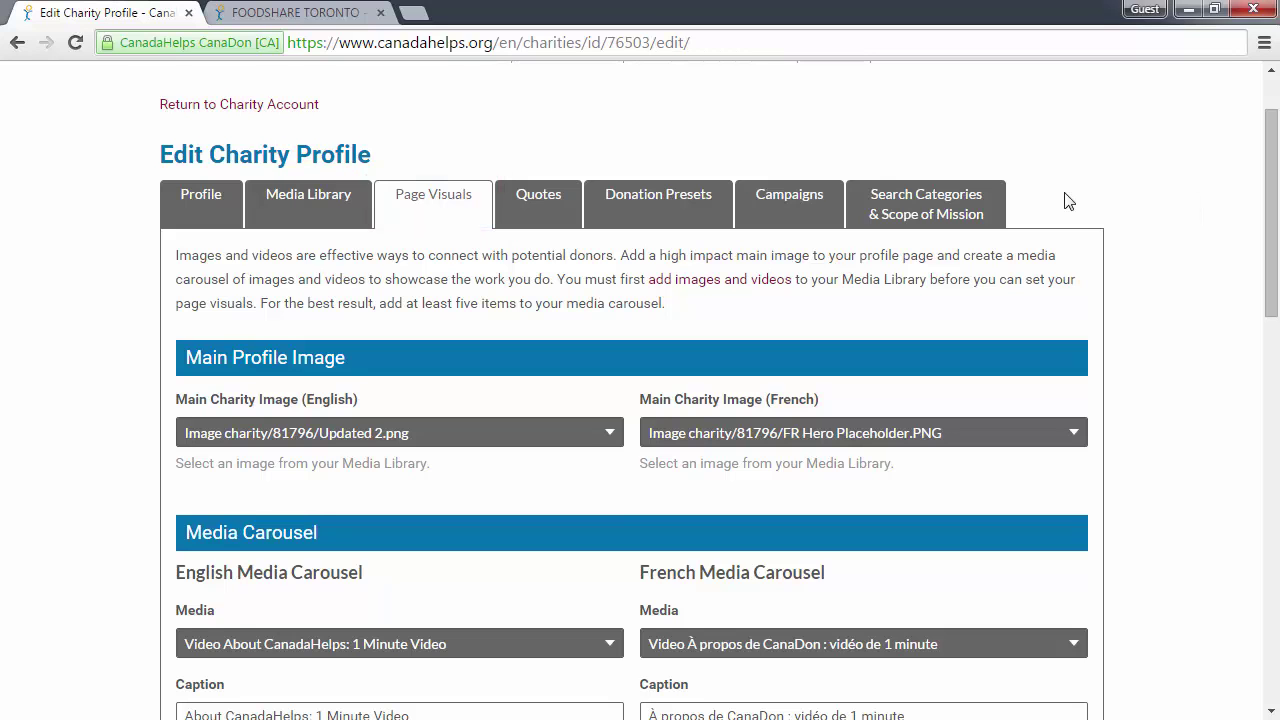
pyautogui.click(607, 445)
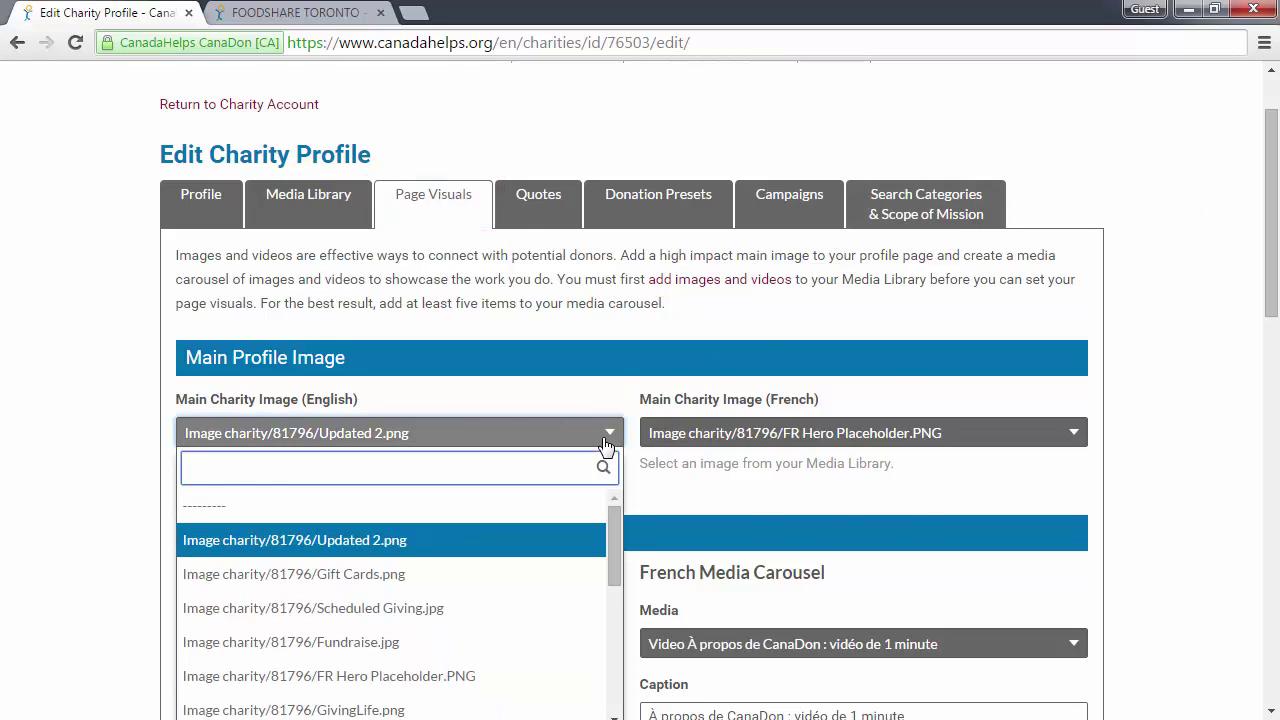
pyautogui.click(607, 445)
pyautogui.scroll(-1, 1074, 278)
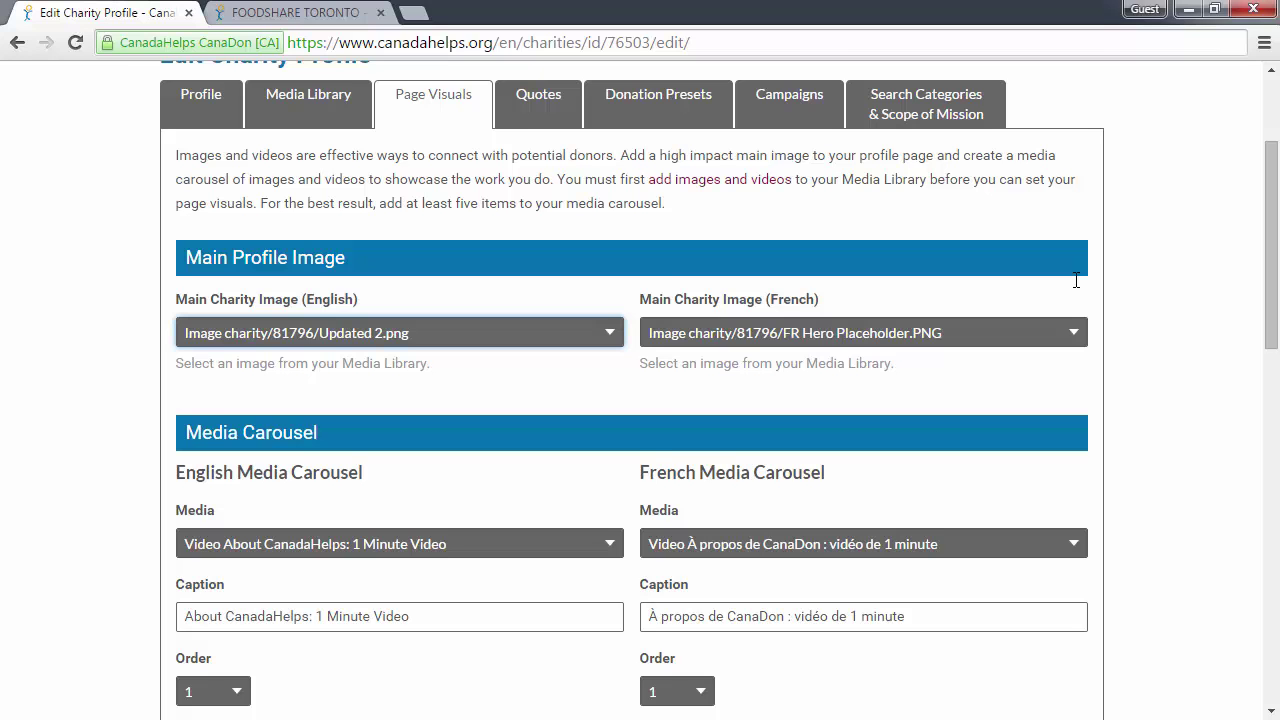
pyautogui.scroll(-1, 1076, 281)
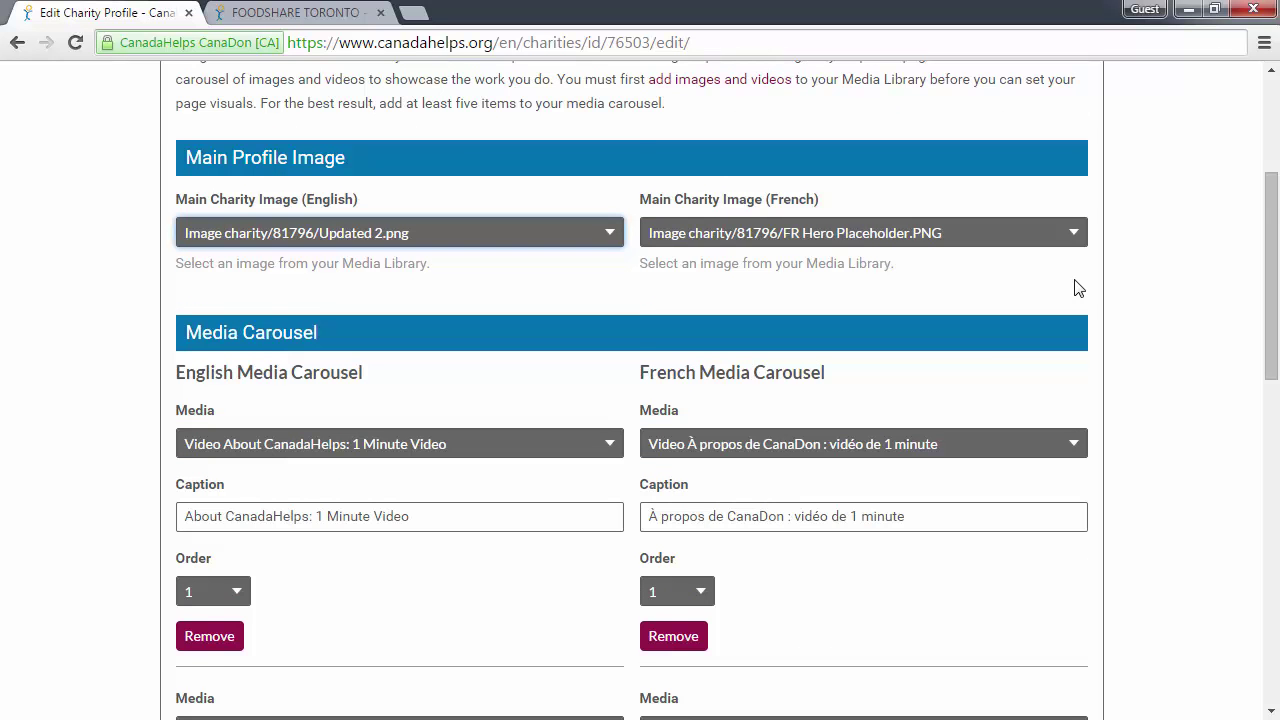
pyautogui.scroll(-1, 1078, 288)
pyautogui.scroll(1, 1078, 288)
pyautogui.scroll(1, 1078, 288)
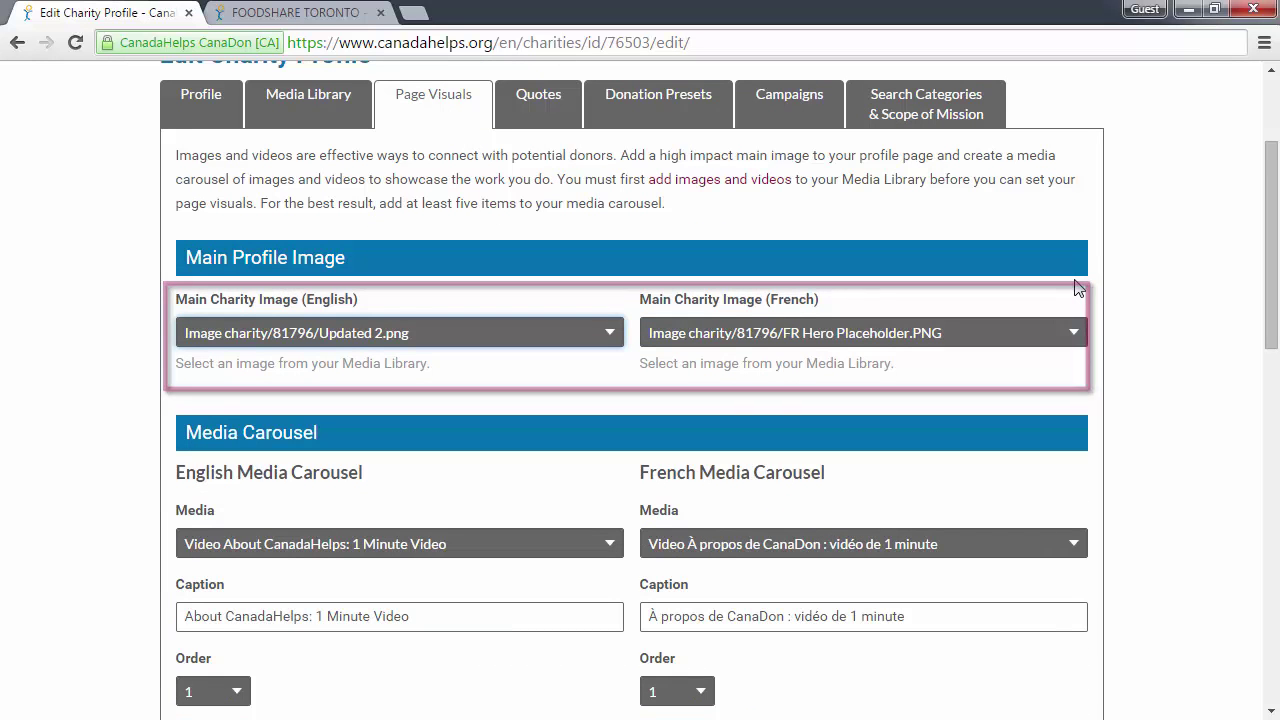
pyautogui.scroll(-1, 1078, 288)
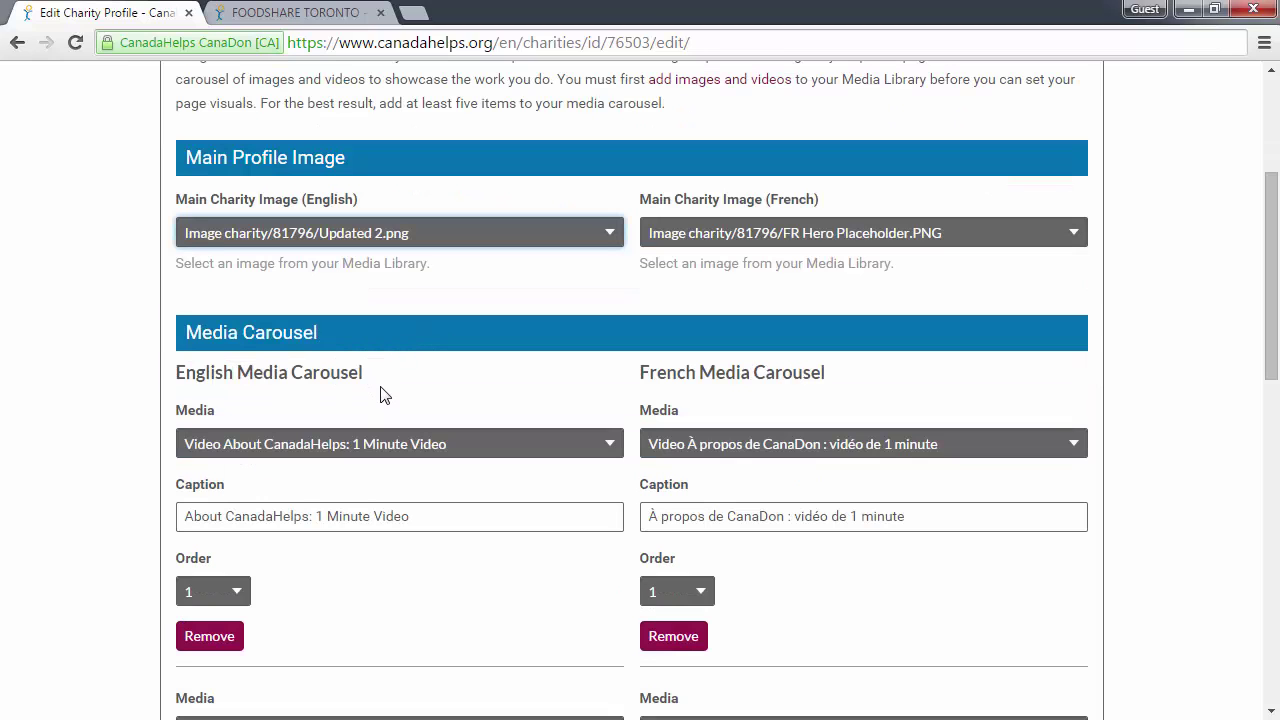
# Compare the English carousel media choices with the public FoodShare carousel, then check the first item's Order options
pyautogui.click(409, 453)
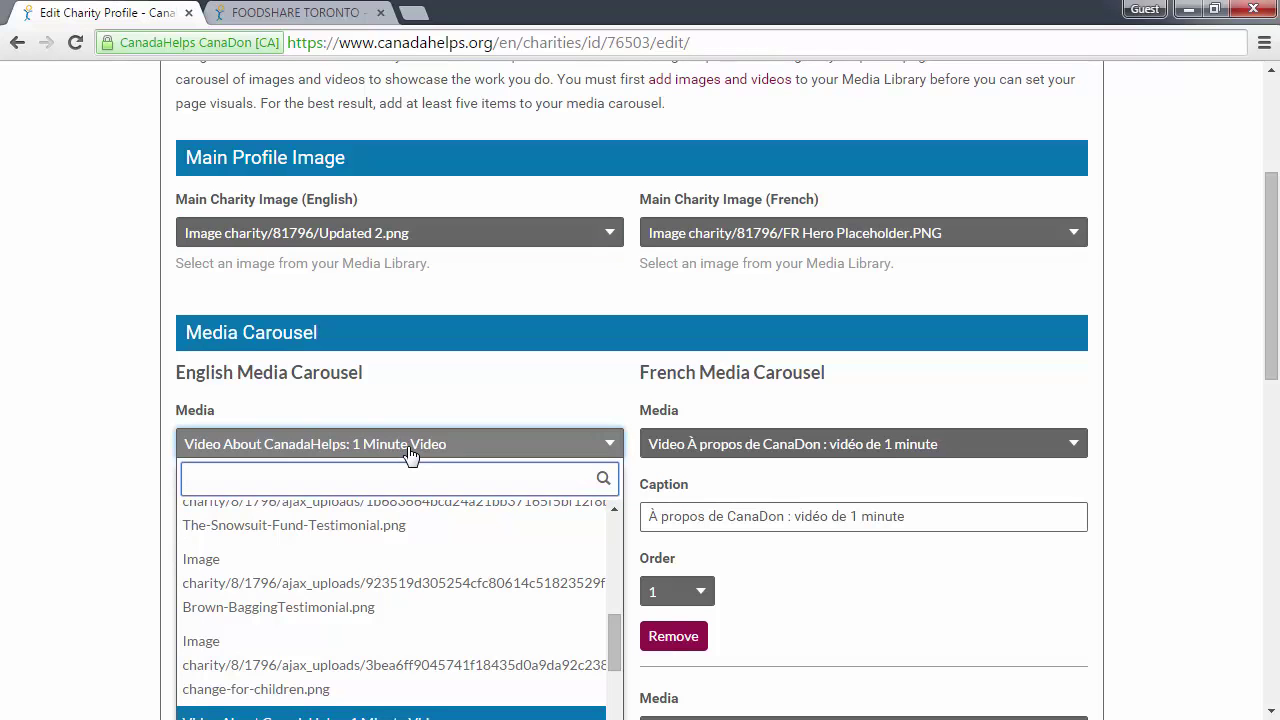
pyautogui.scroll(1, 414, 528)
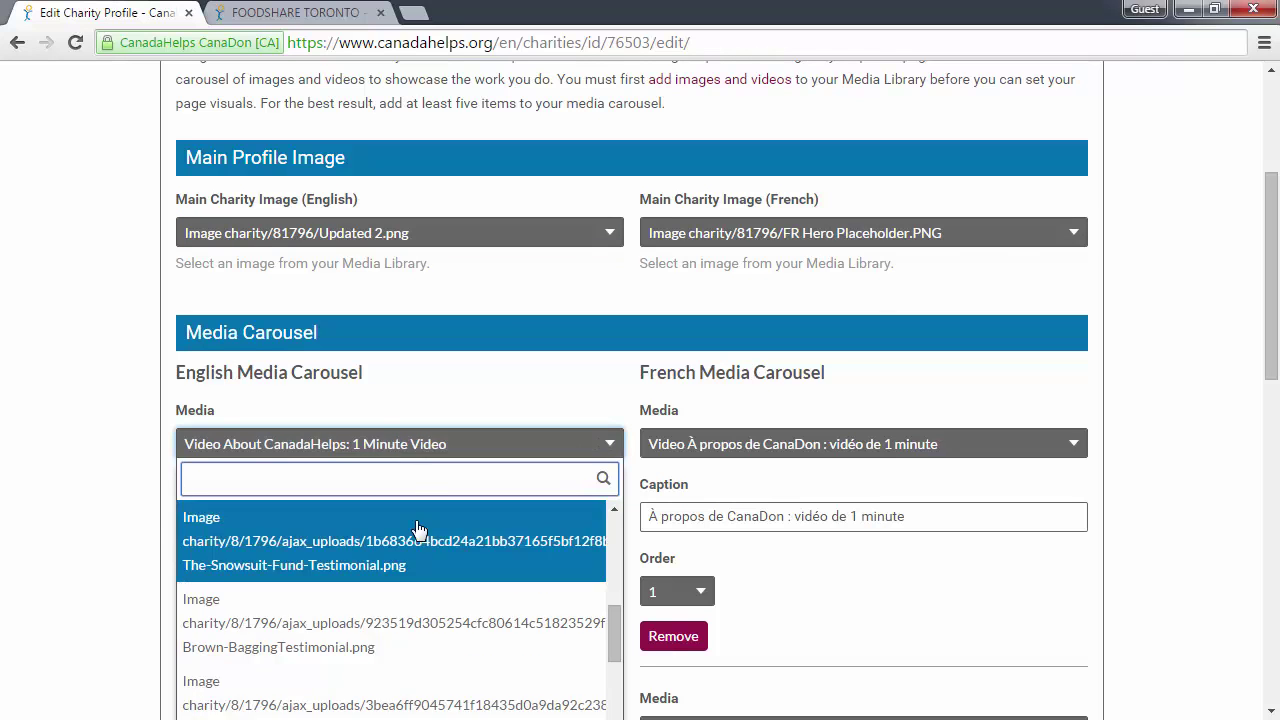
pyautogui.hotkey('ctrl', 'Tab')
pyautogui.scroll(-3, 426, 285)
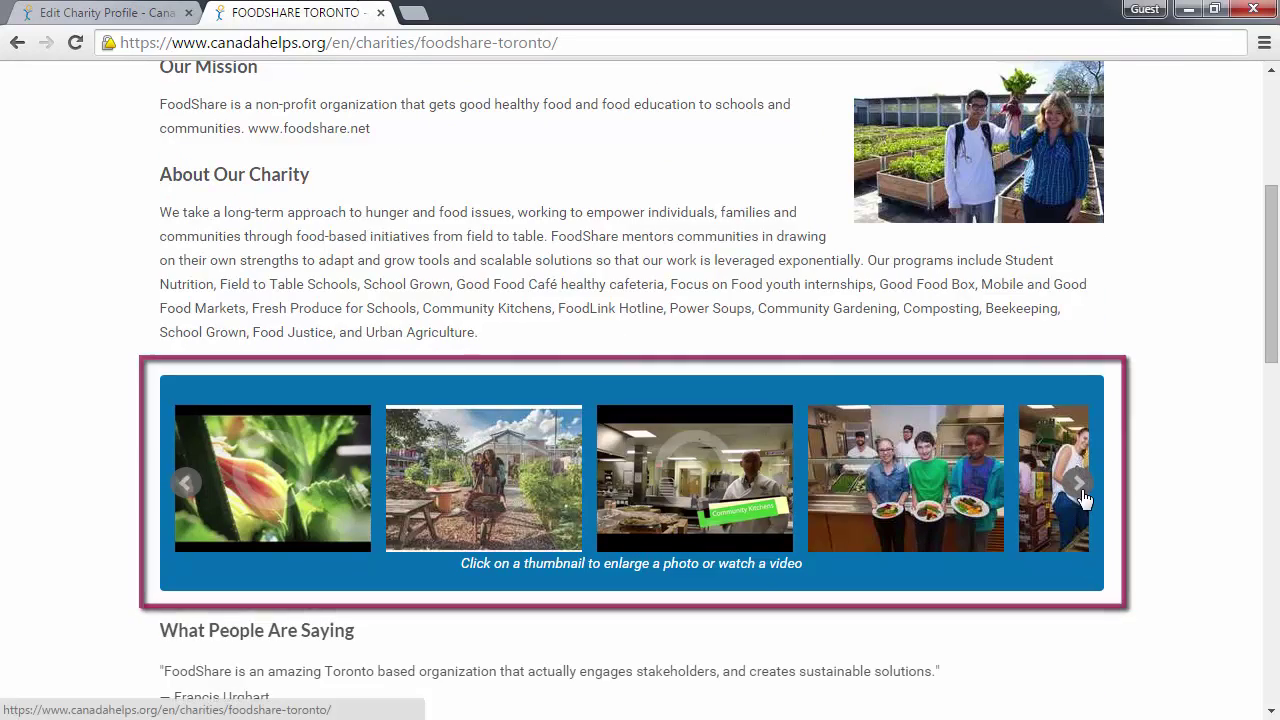
pyautogui.click(1085, 498)
pyautogui.hotkey('ctrl', 'shift', 'Tab')
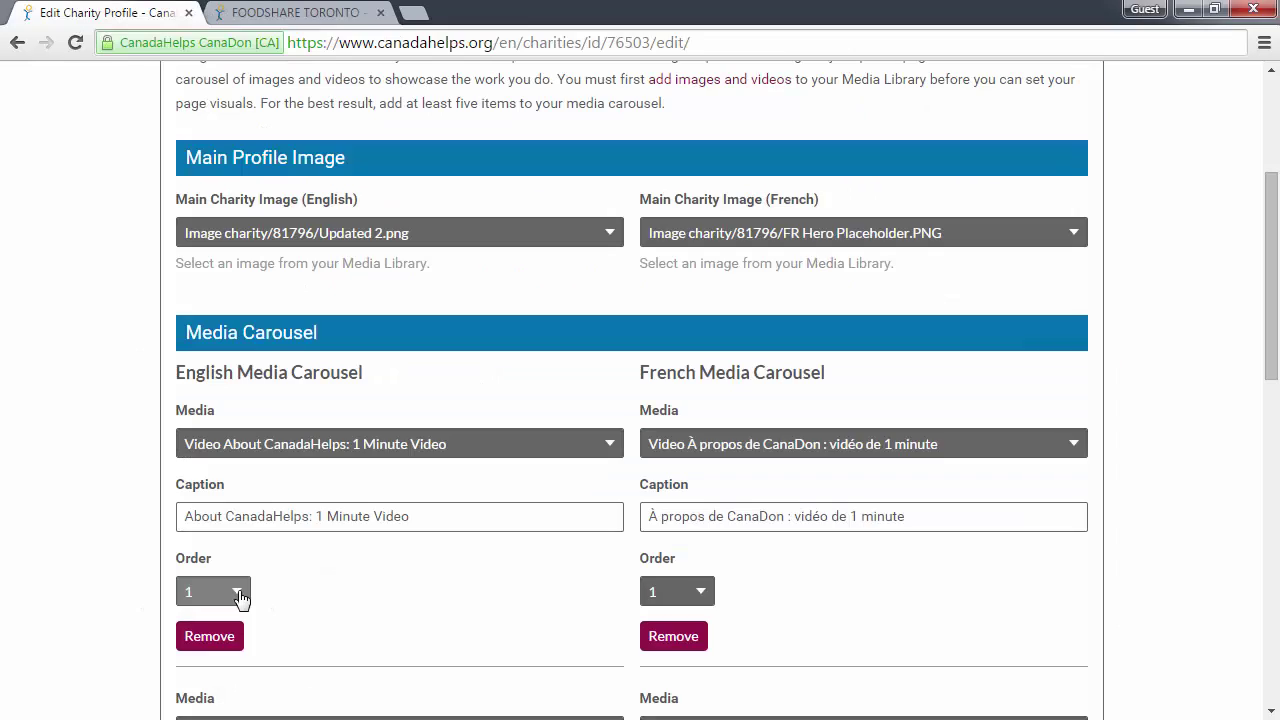
pyautogui.click(240, 597)
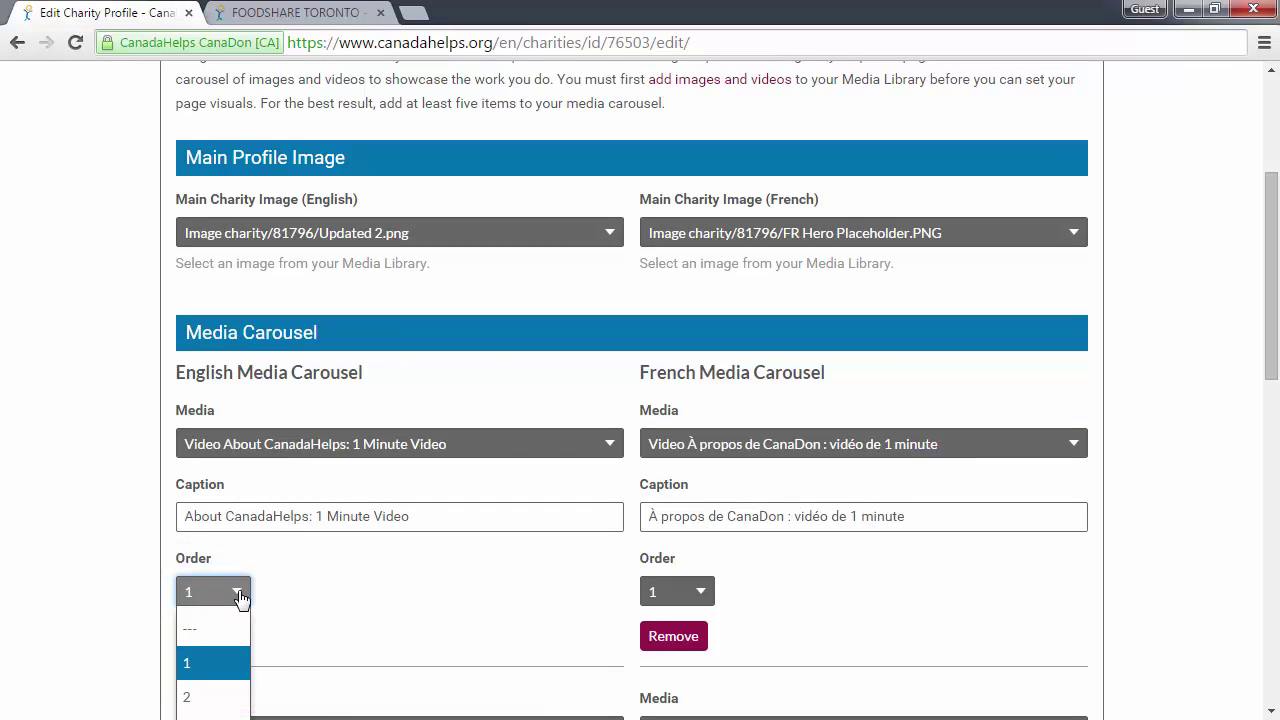
pyautogui.scroll(-1, 240, 597)
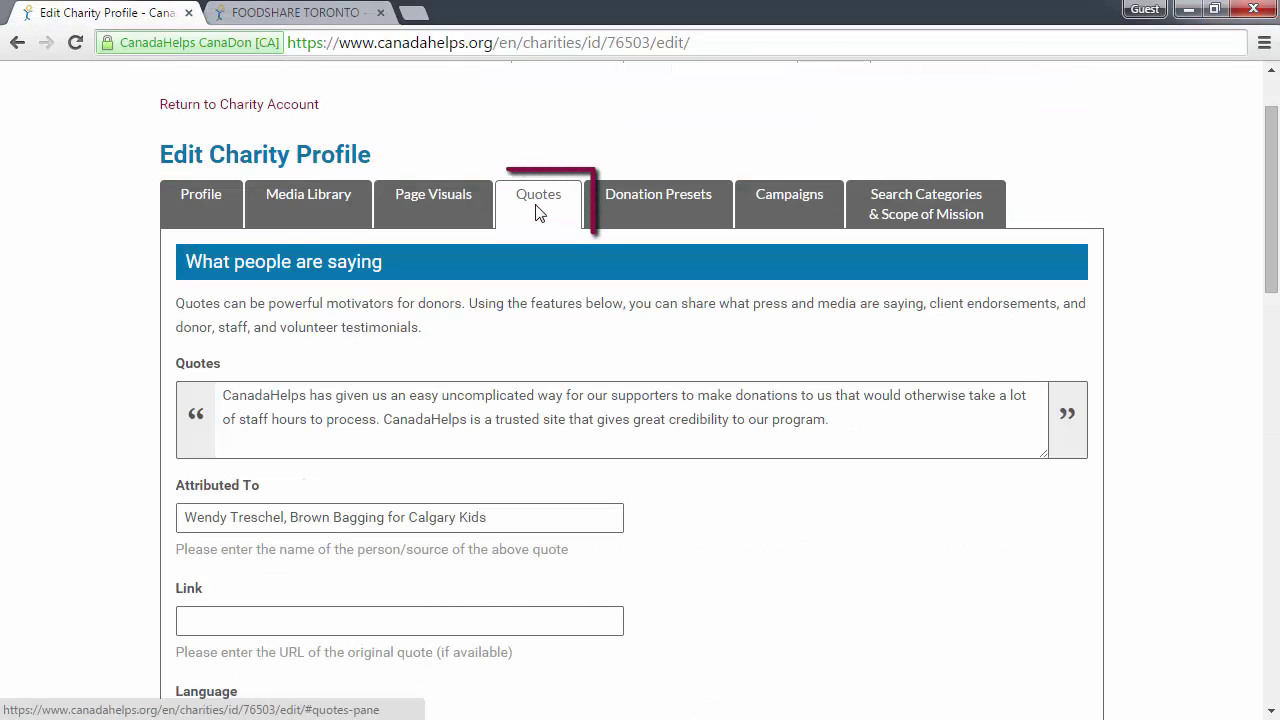
# Keep the quote's language as English and leave its display order unset (---)
pyautogui.scroll(1, 863, 521)
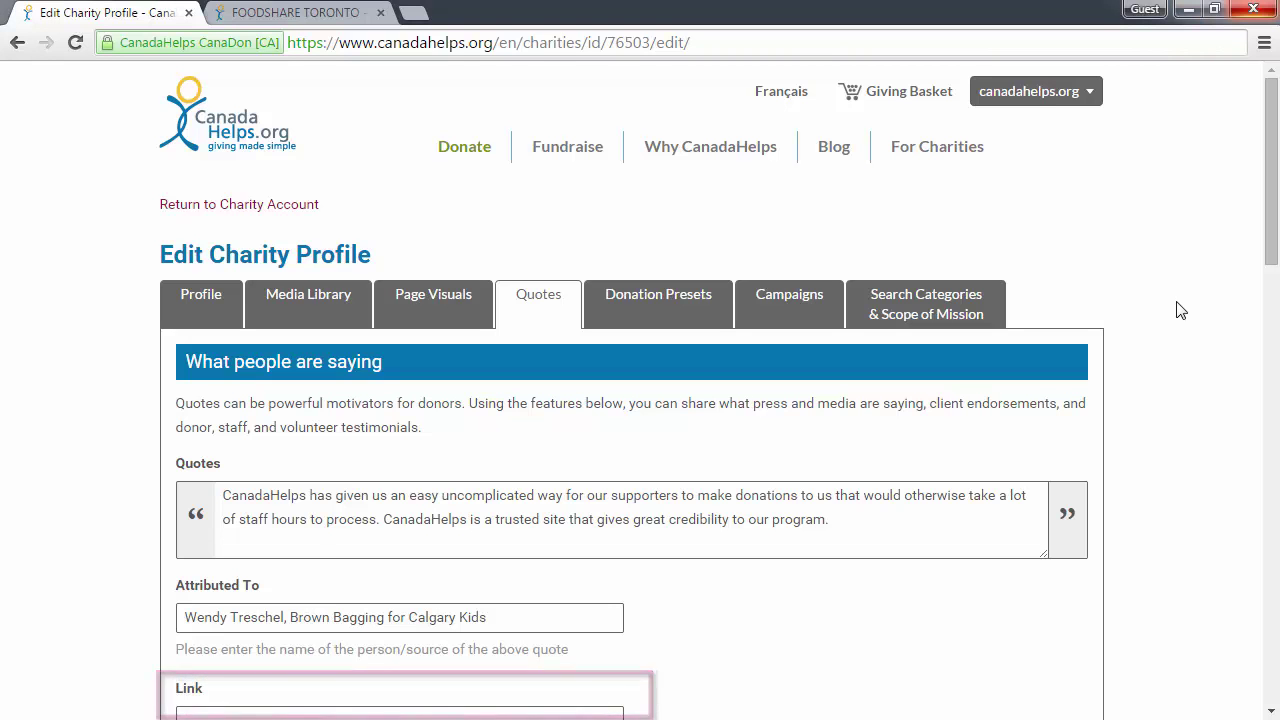
pyautogui.scroll(-3, 1180, 310)
pyautogui.click(254, 526)
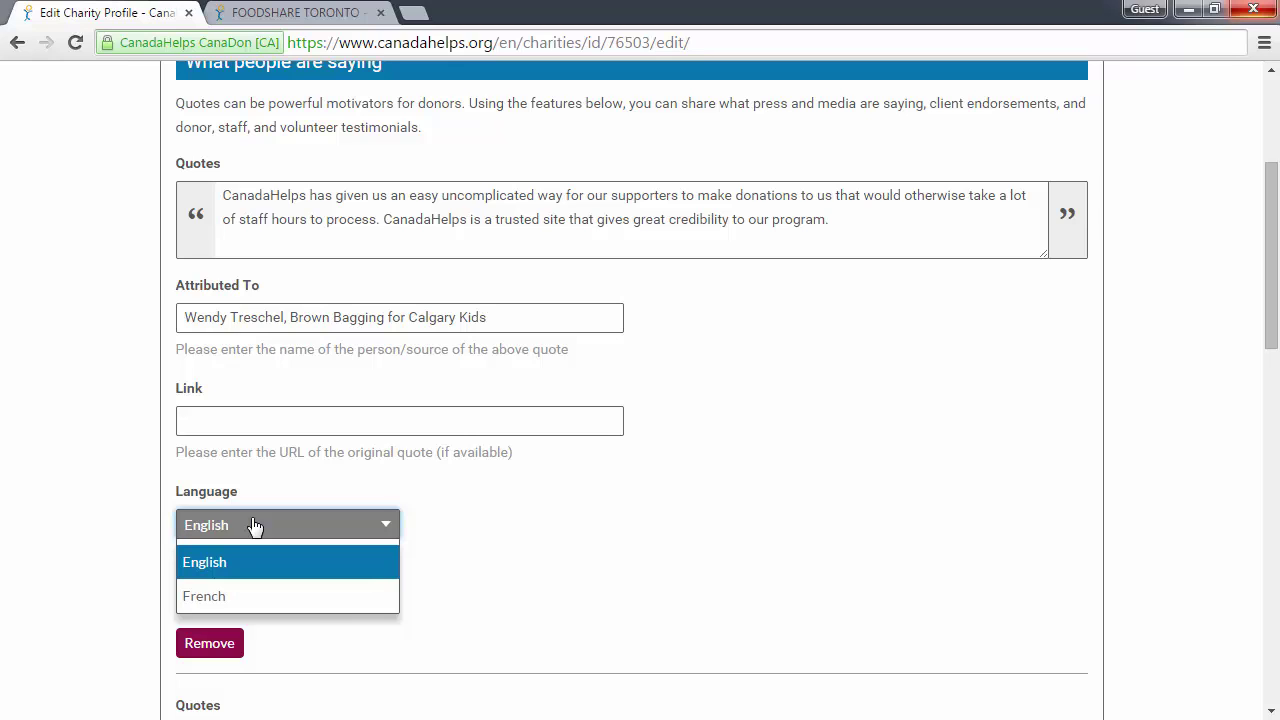
pyautogui.click(308, 556)
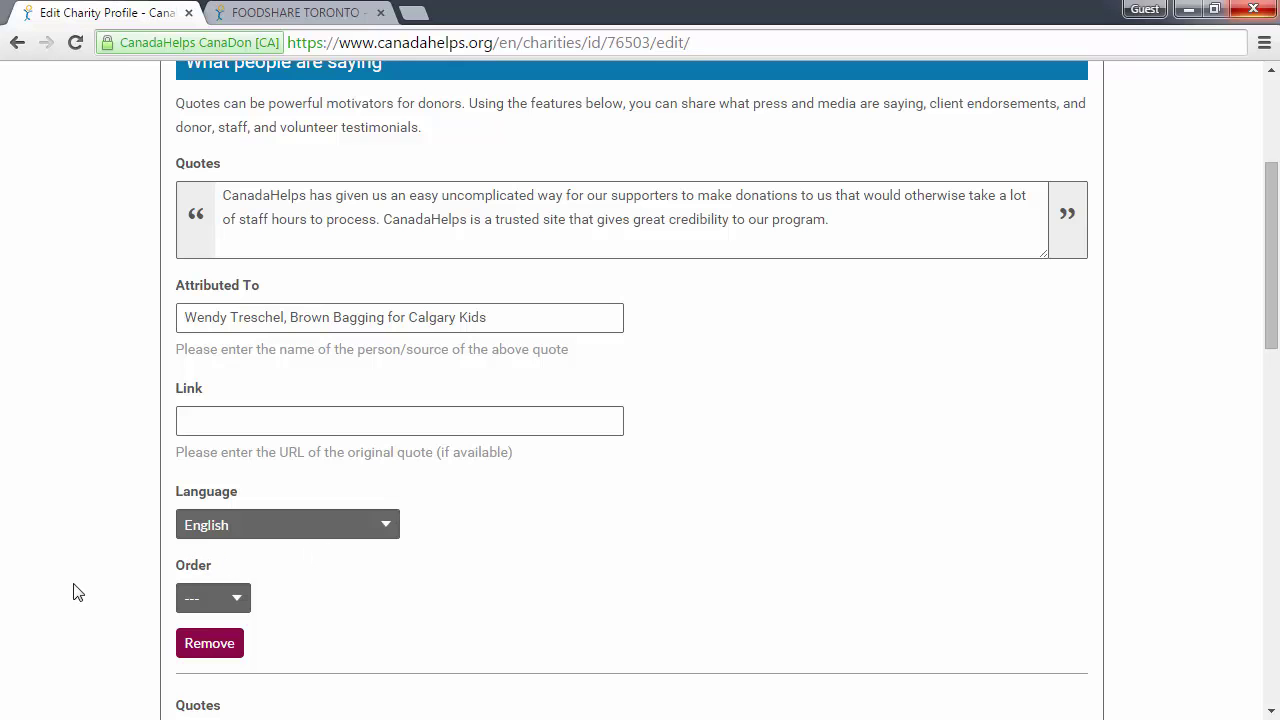
pyautogui.click(237, 603)
pyautogui.scroll(-1, 237, 606)
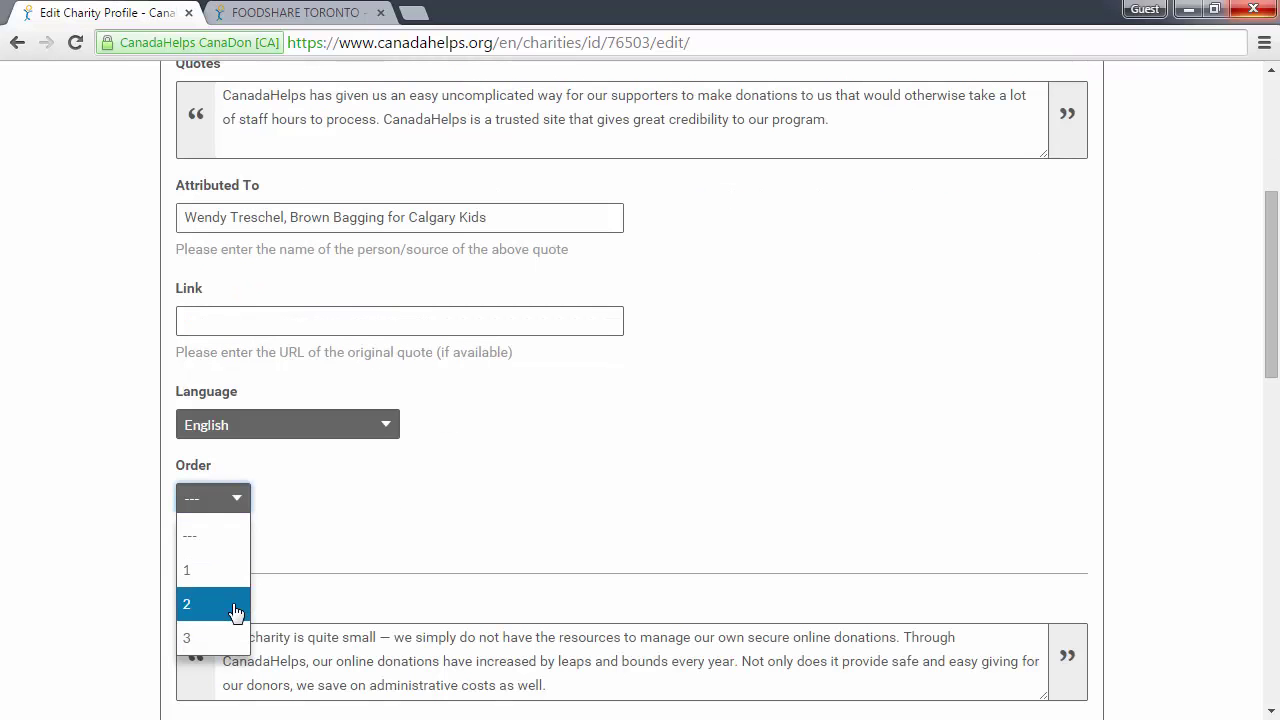
pyautogui.click(351, 545)
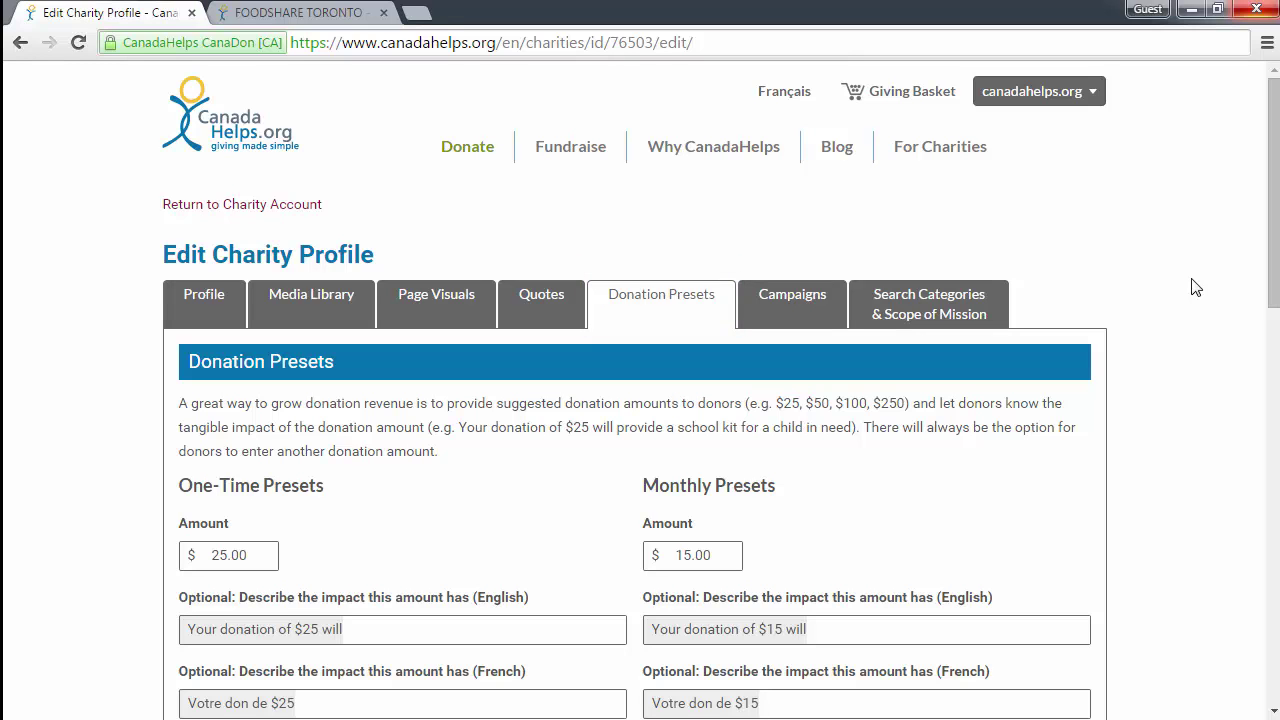
pyautogui.hotkey('ctrl', 'Tab')
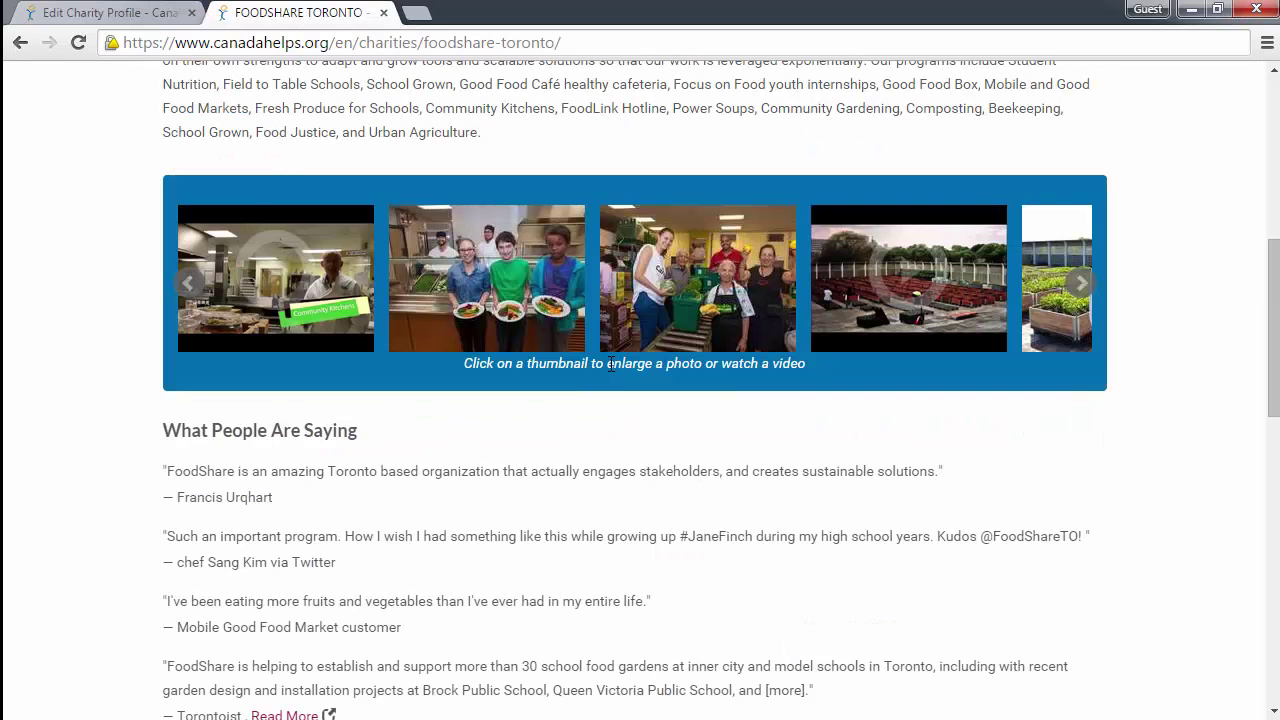
pyautogui.scroll(-6, 611, 364)
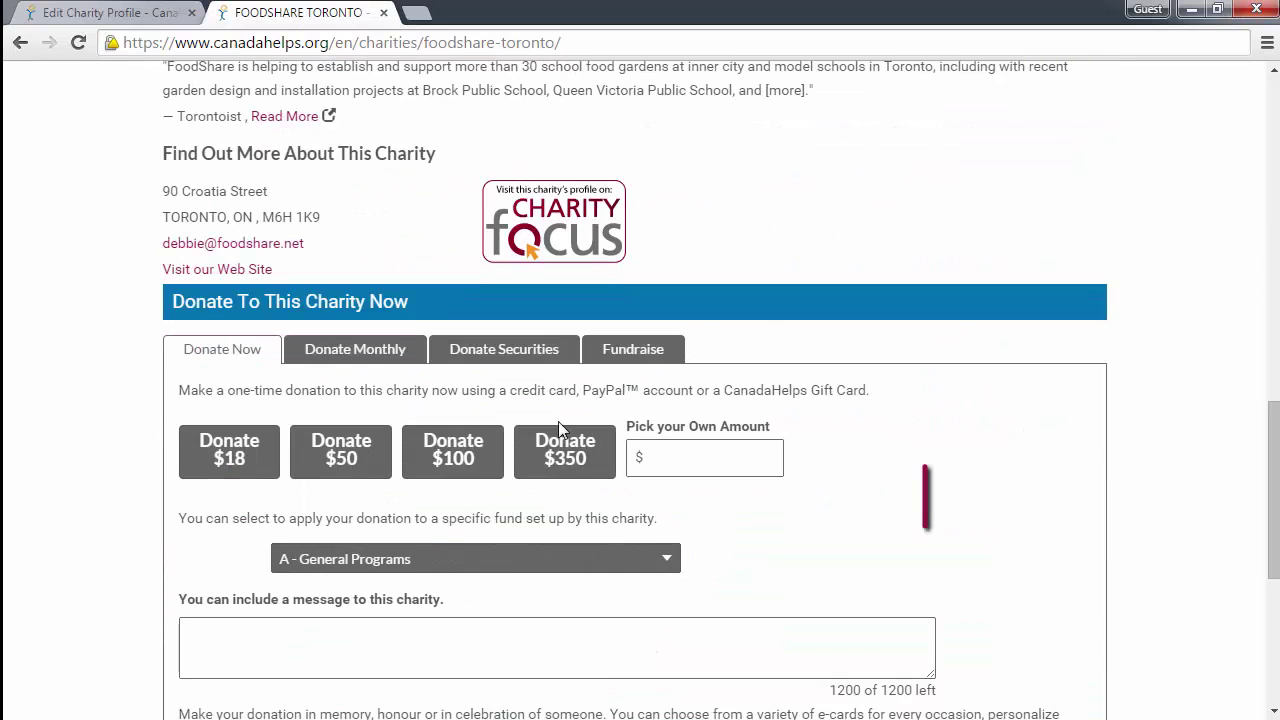
pyautogui.click(346, 466)
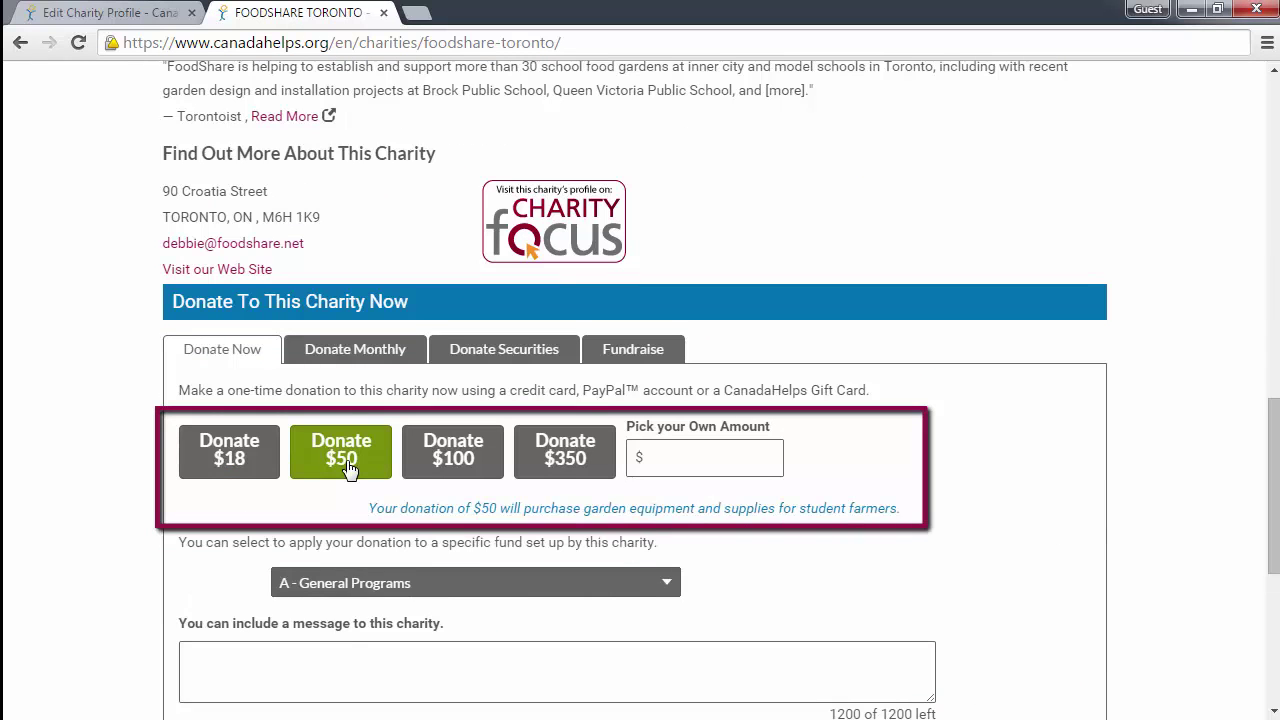
pyautogui.hotkey('ctrl', 'Tab')
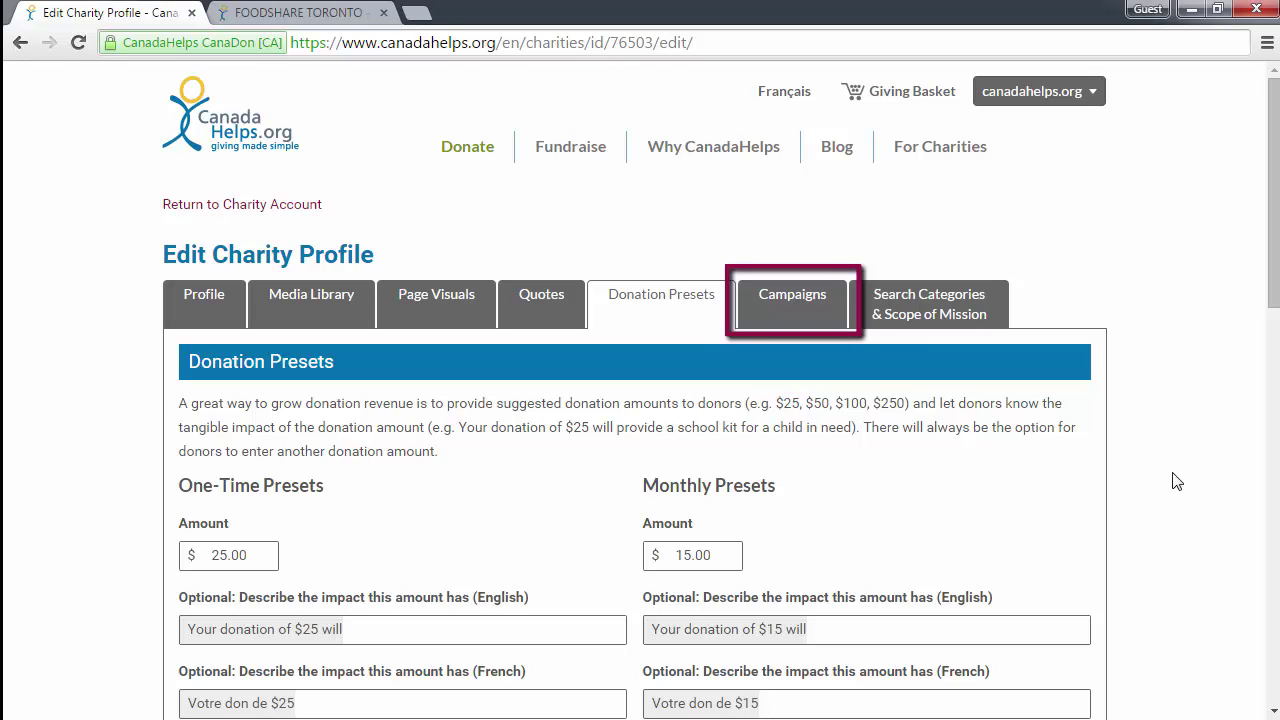
# Open the Campaigns section and scroll through its campaign setup steps
pyautogui.click(795, 306)
pyautogui.scroll(-2, 794, 300)
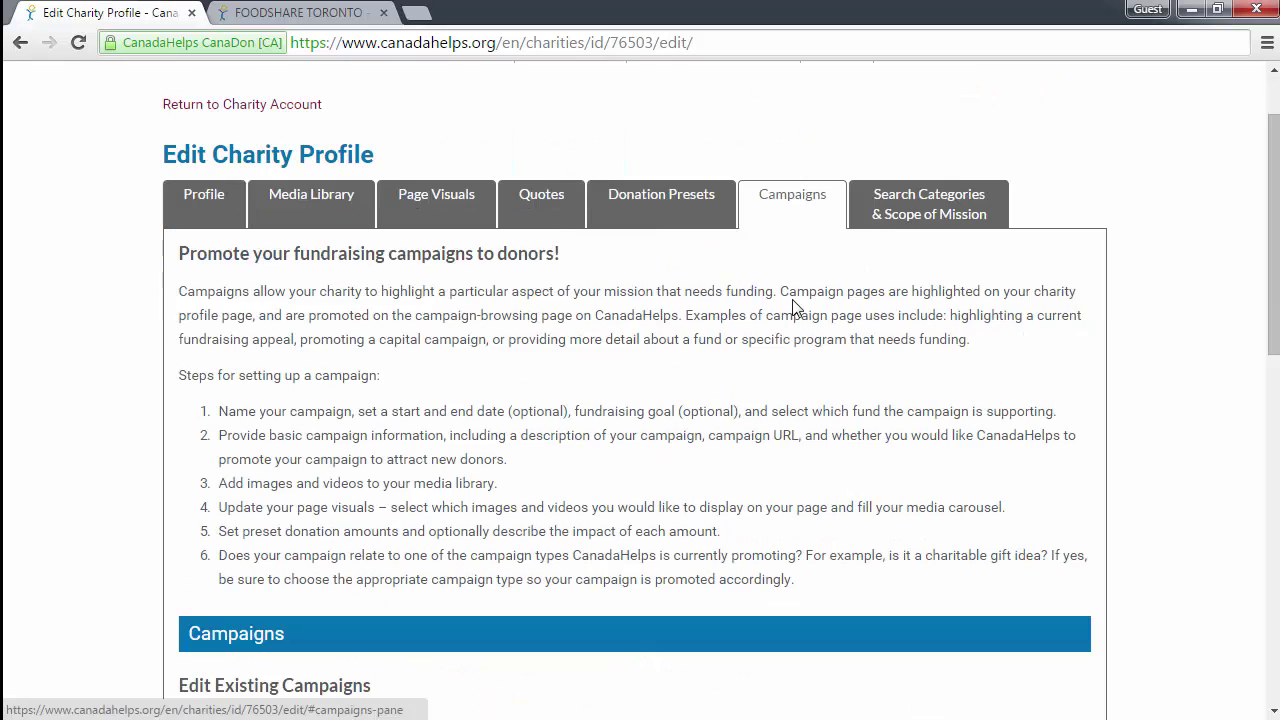
pyautogui.scroll(-3, 794, 300)
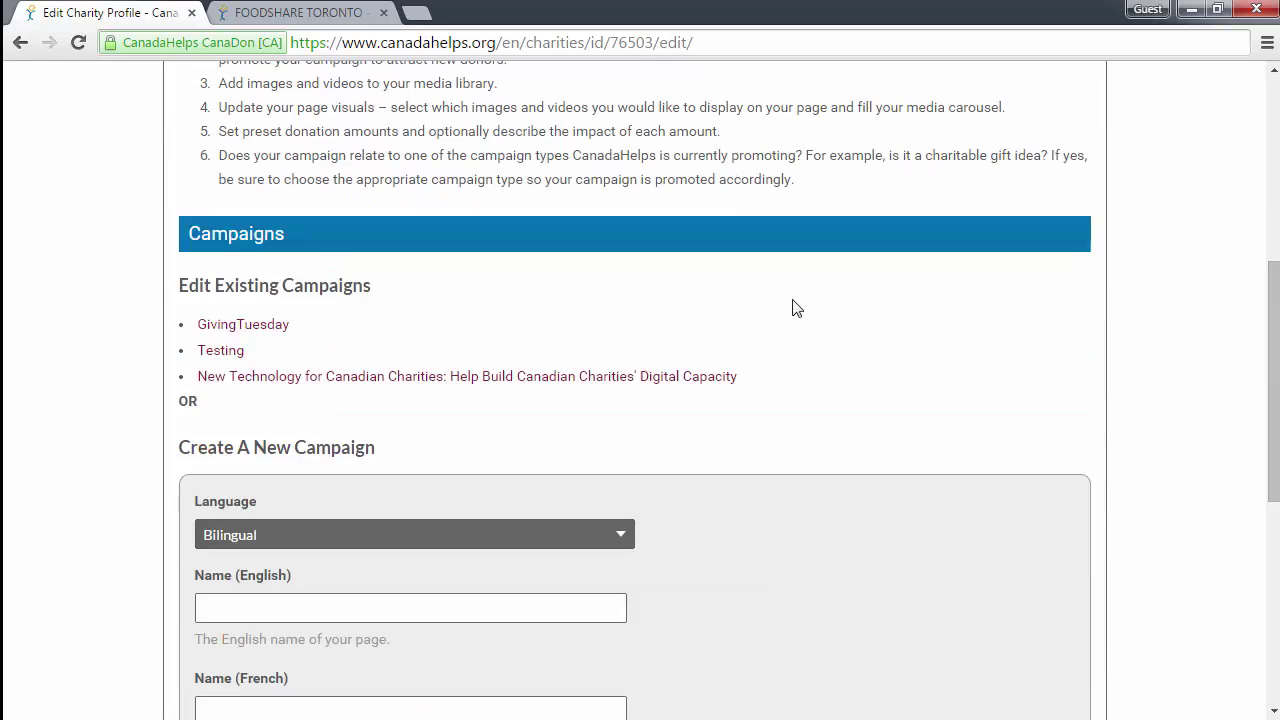
pyautogui.scroll(4, 794, 300)
pyautogui.scroll(1, 794, 306)
# Browse the public Charity Campaigns list, checking its type and category filters without changing them
pyautogui.click(298, 12)
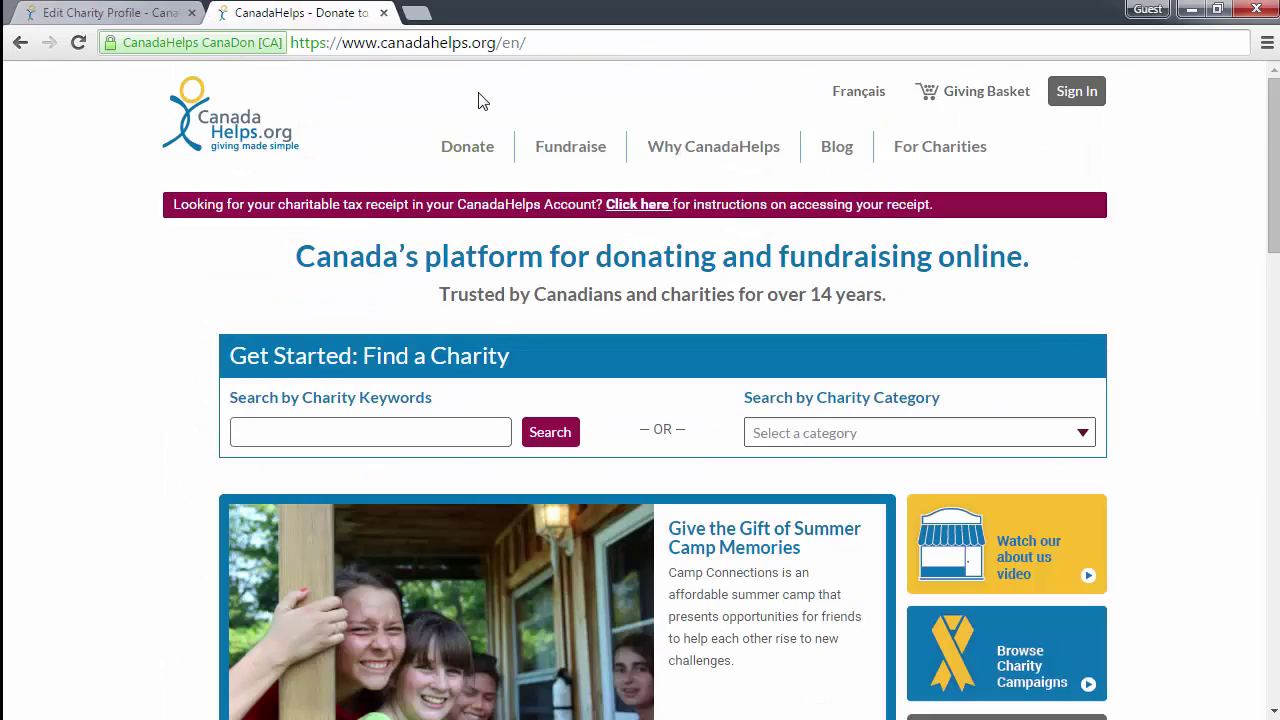
pyautogui.moveTo(468, 150)
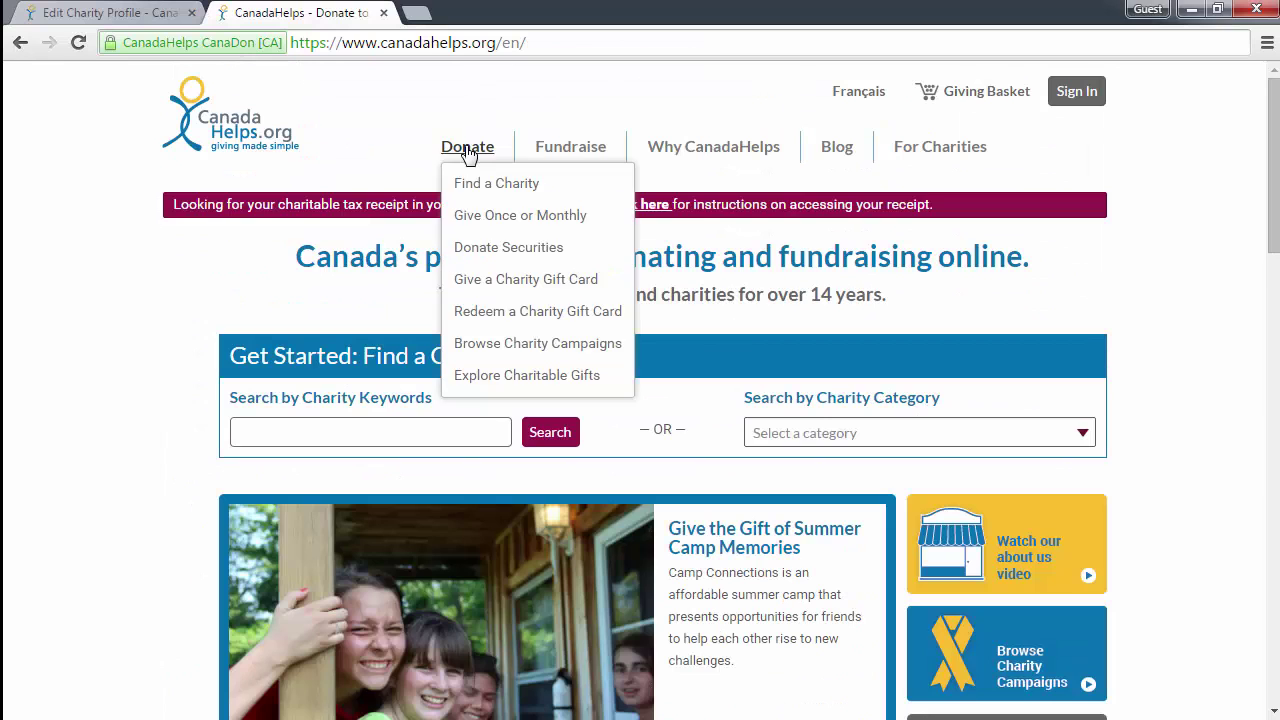
pyautogui.click(495, 342)
pyautogui.click(614, 370)
pyautogui.click(614, 374)
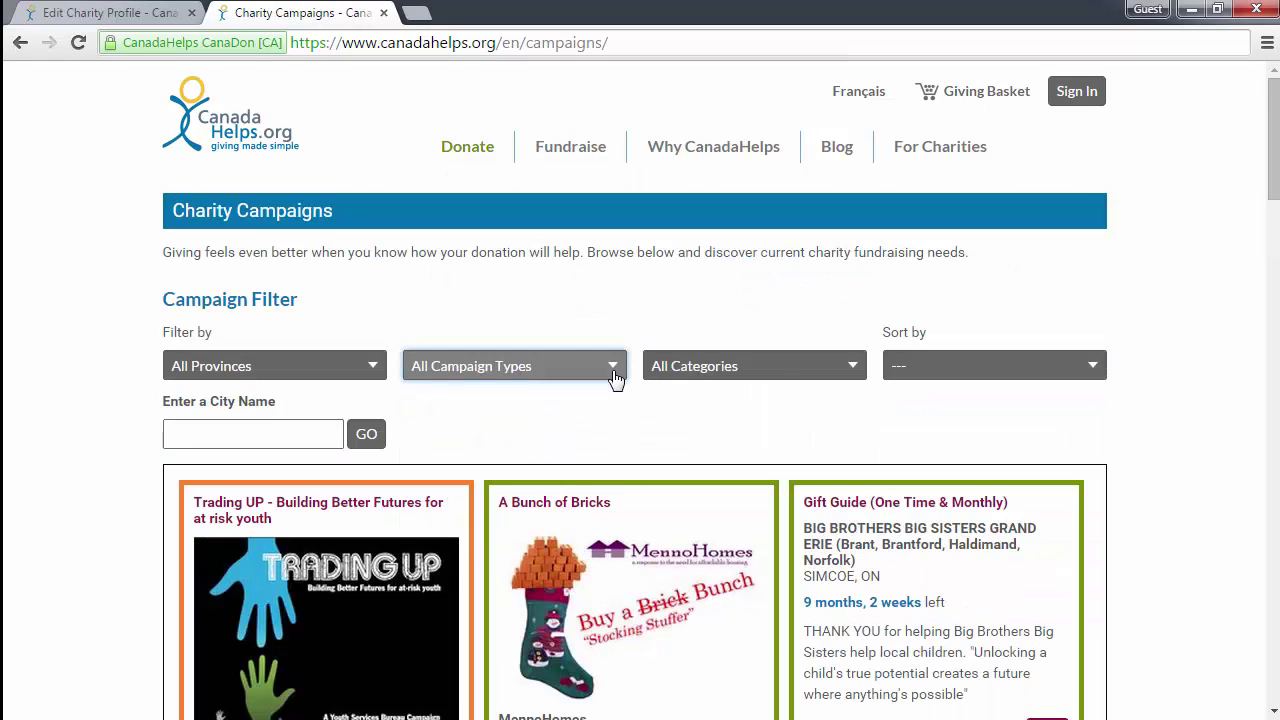
pyautogui.click(808, 366)
pyautogui.click(808, 366)
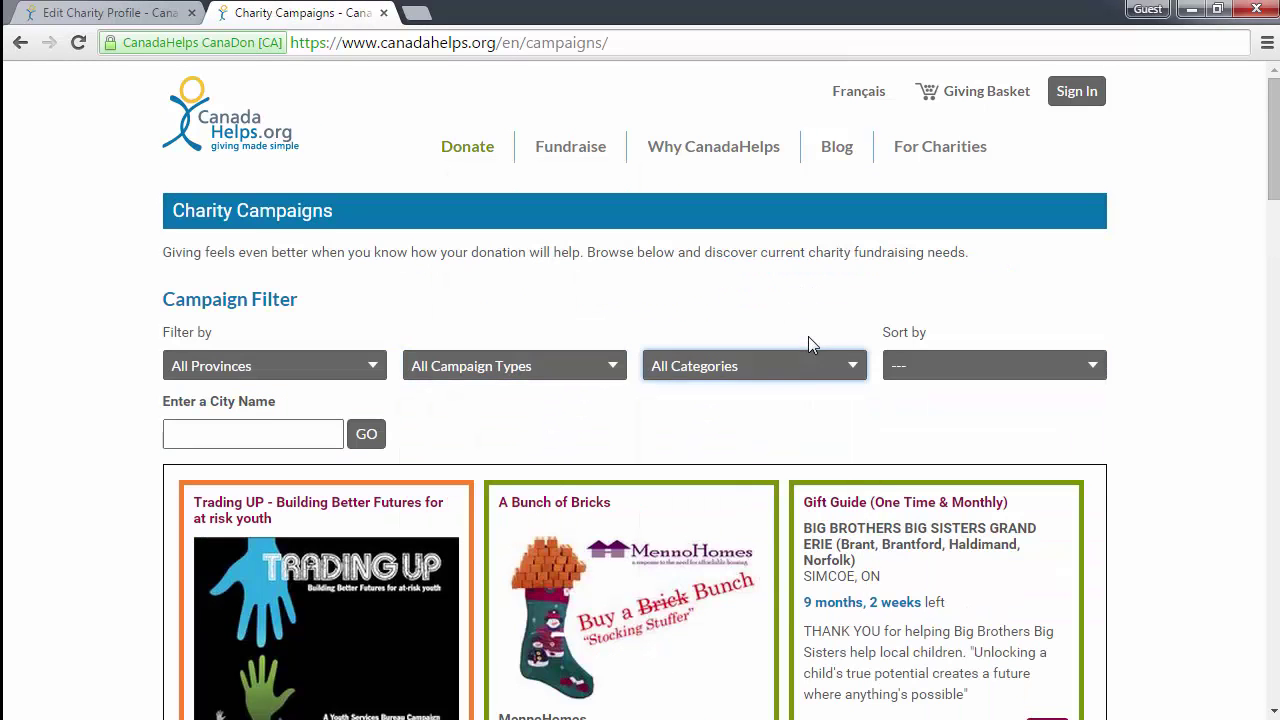
pyautogui.scroll(-1, 808, 340)
pyautogui.scroll(-6, 810, 342)
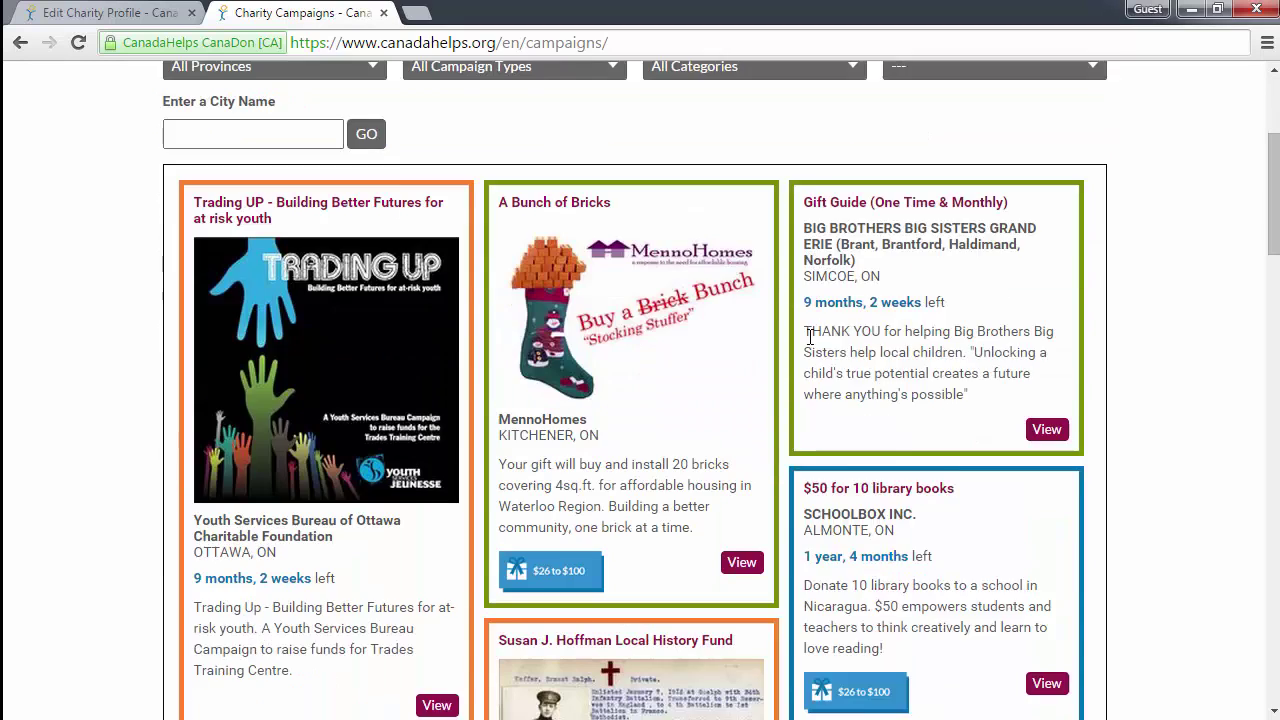
pyautogui.scroll(-1, 810, 342)
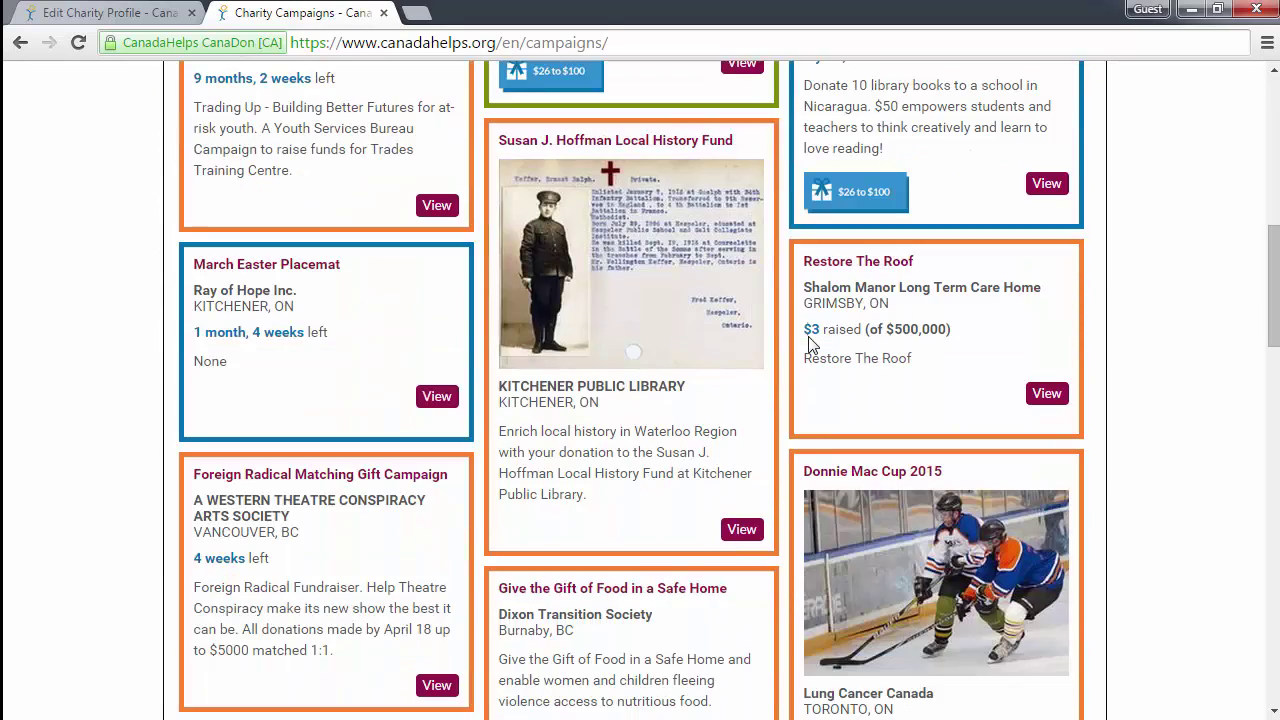
pyautogui.scroll(-10, 810, 342)
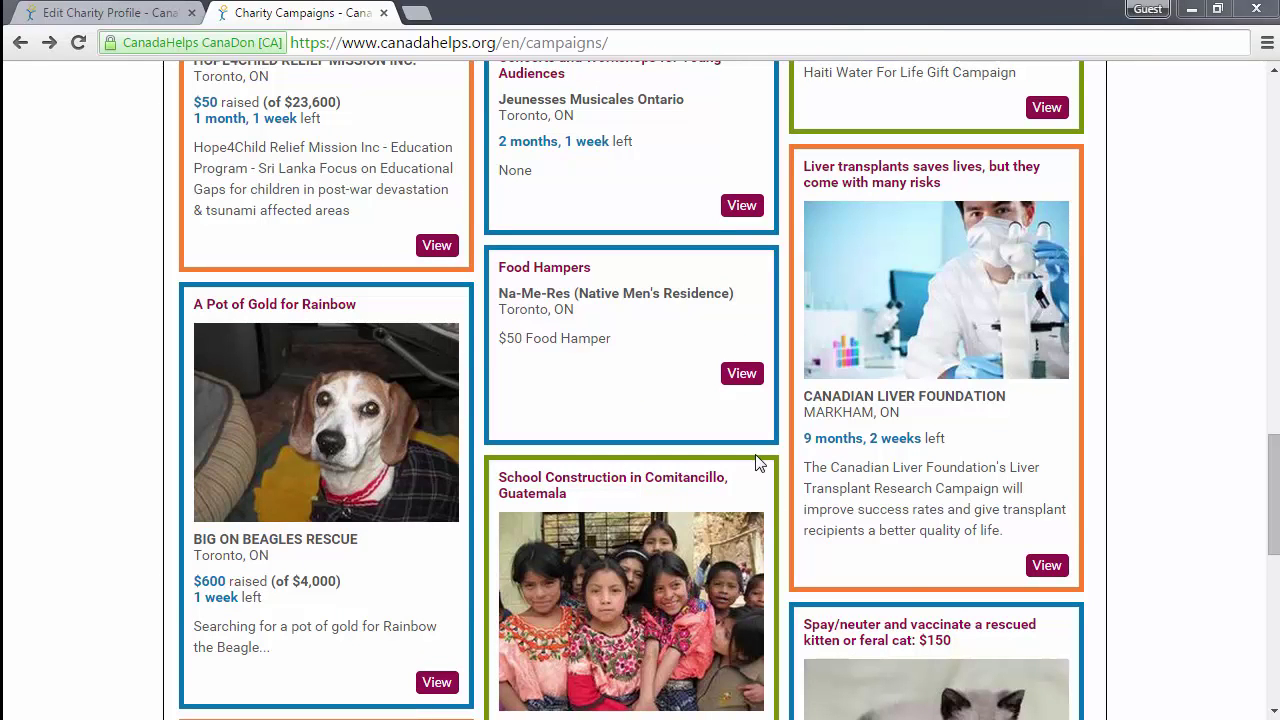
pyautogui.scroll(-2, 666, 492)
pyautogui.scroll(-1, 666, 492)
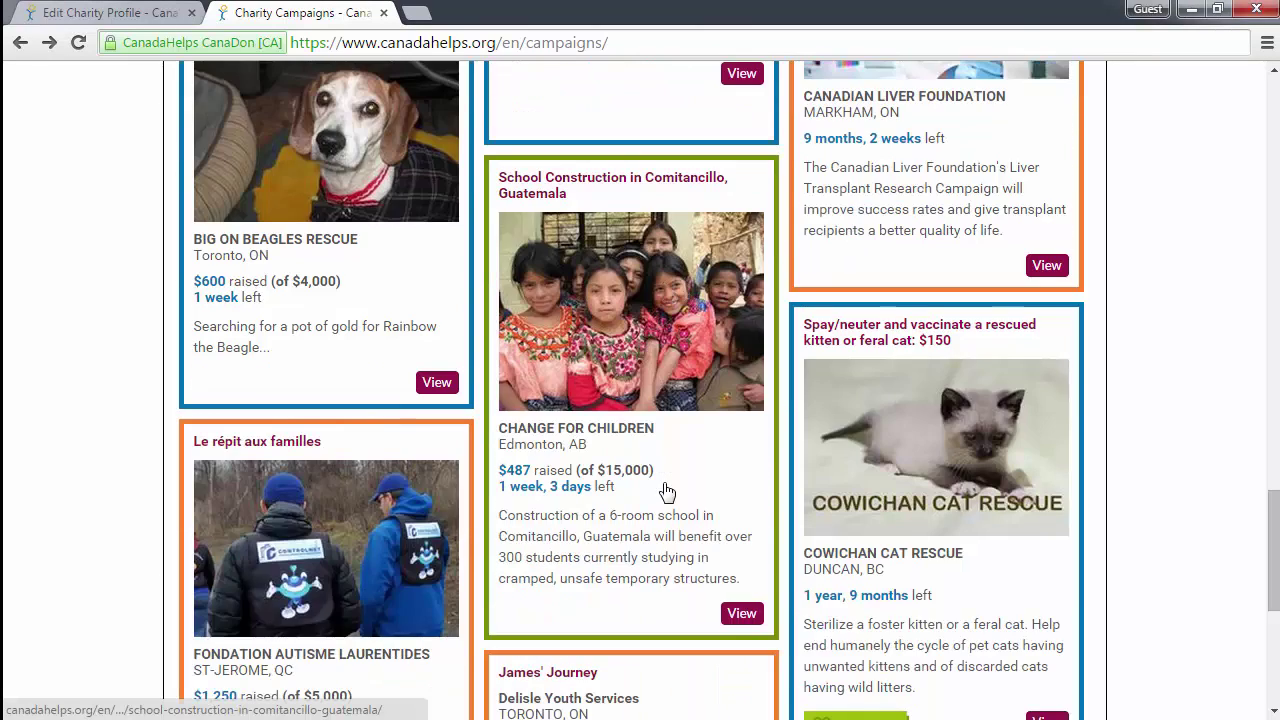
# View the School Construction in Comitancillo, Guatemala campaign and its $150 donation preset
pyautogui.click(742, 614)
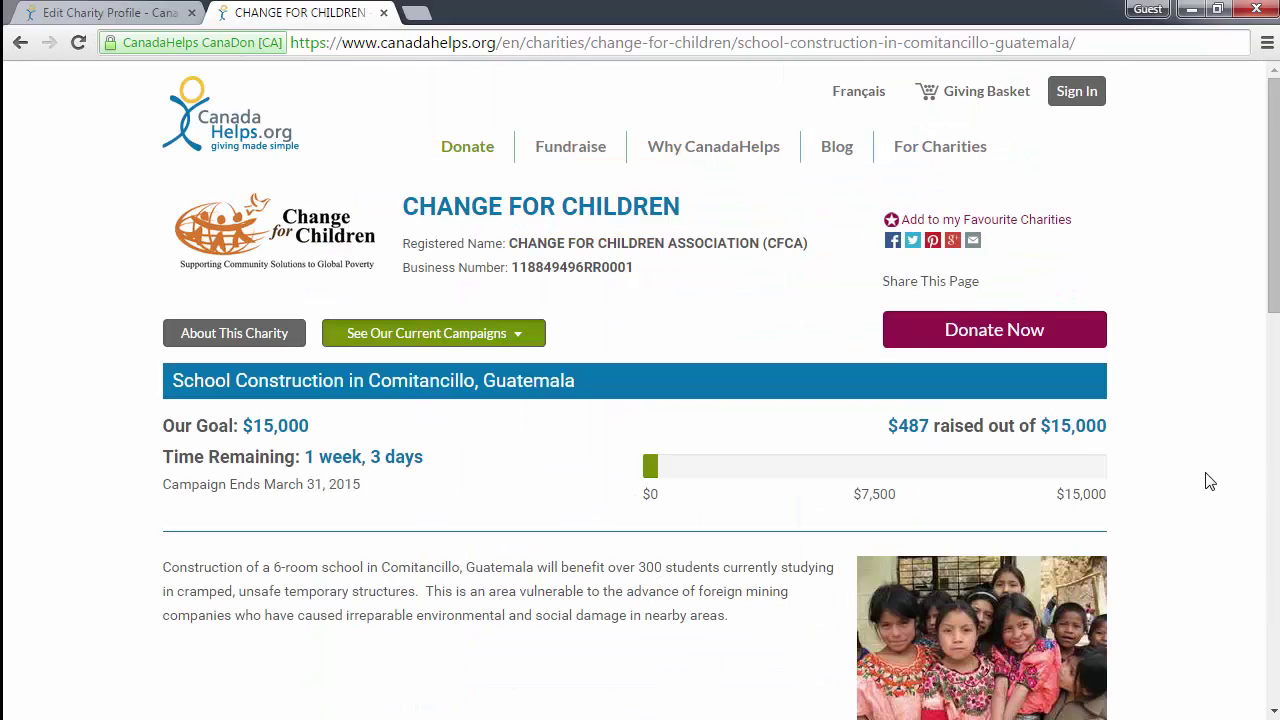
pyautogui.scroll(-2, 1210, 481)
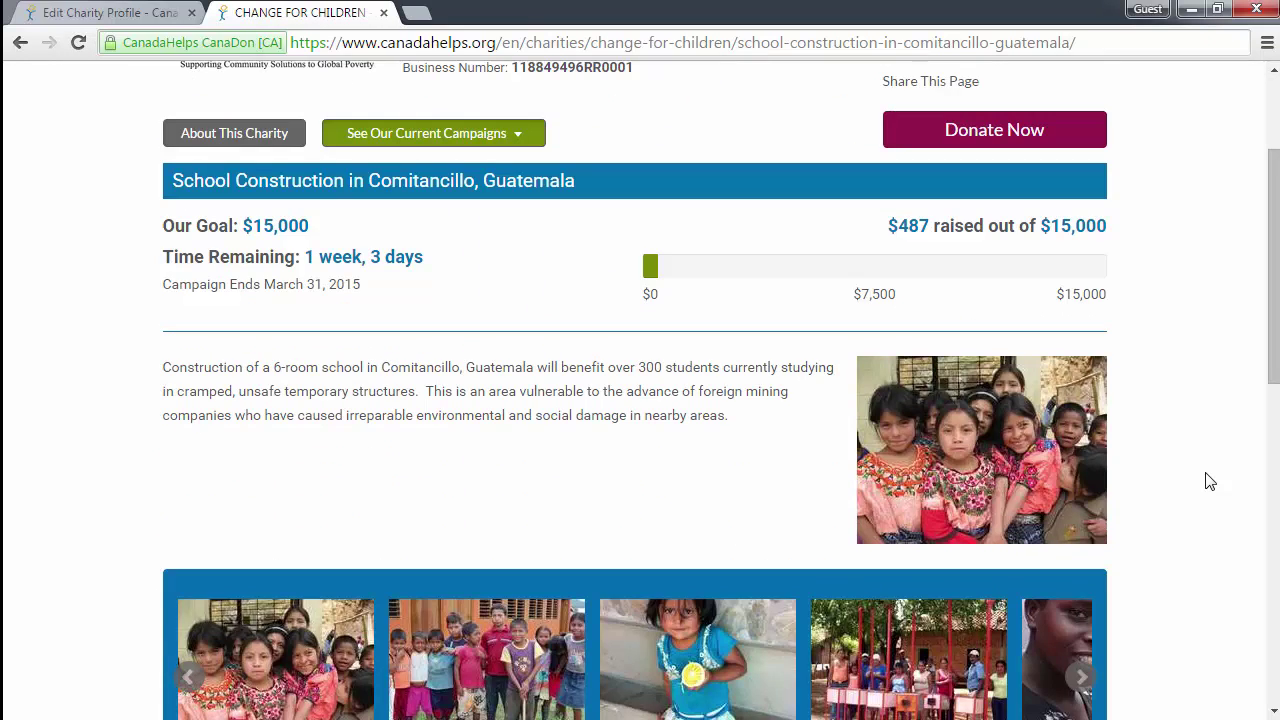
pyautogui.scroll(-1, 1205, 484)
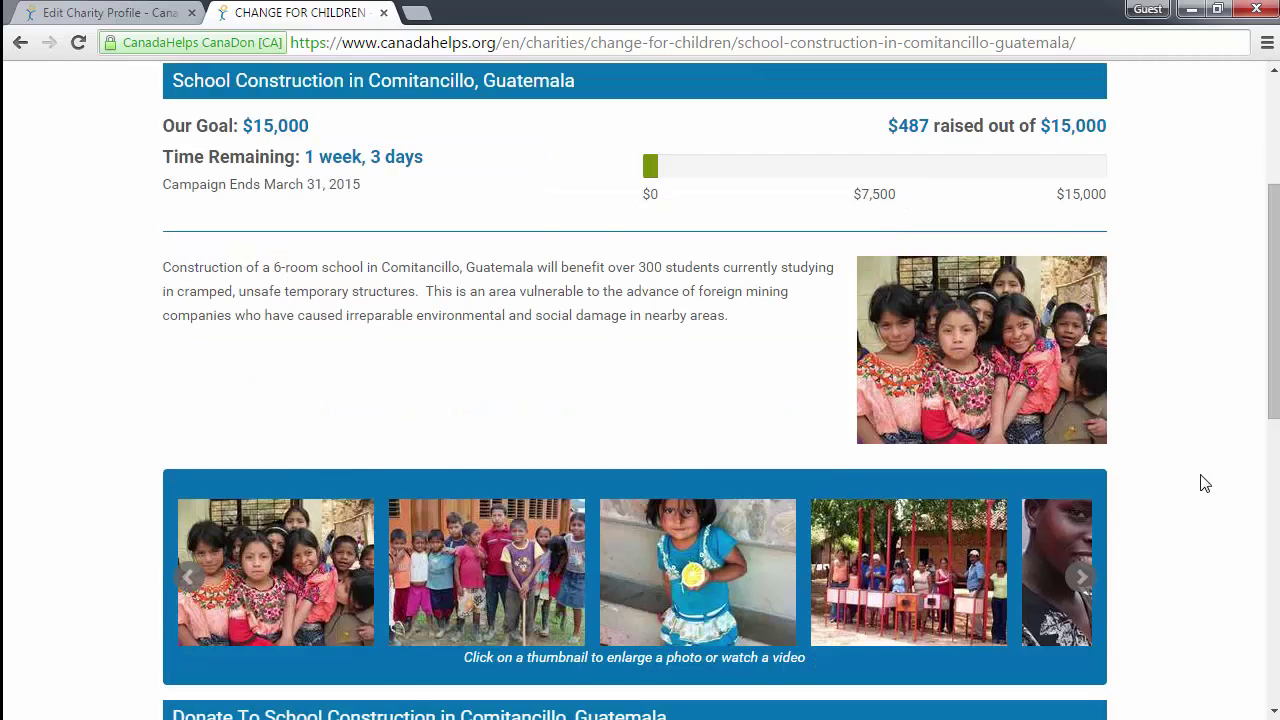
pyautogui.scroll(-2, 1205, 483)
pyautogui.scroll(-1, 1205, 483)
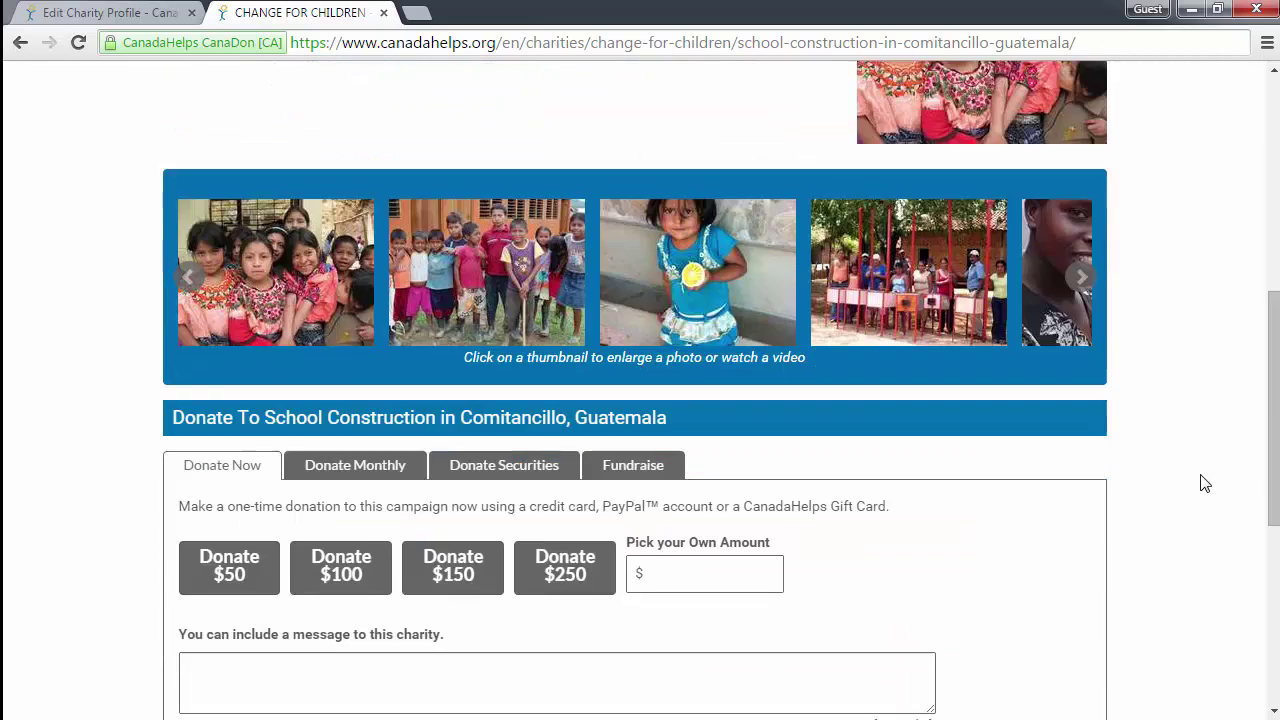
pyautogui.click(430, 572)
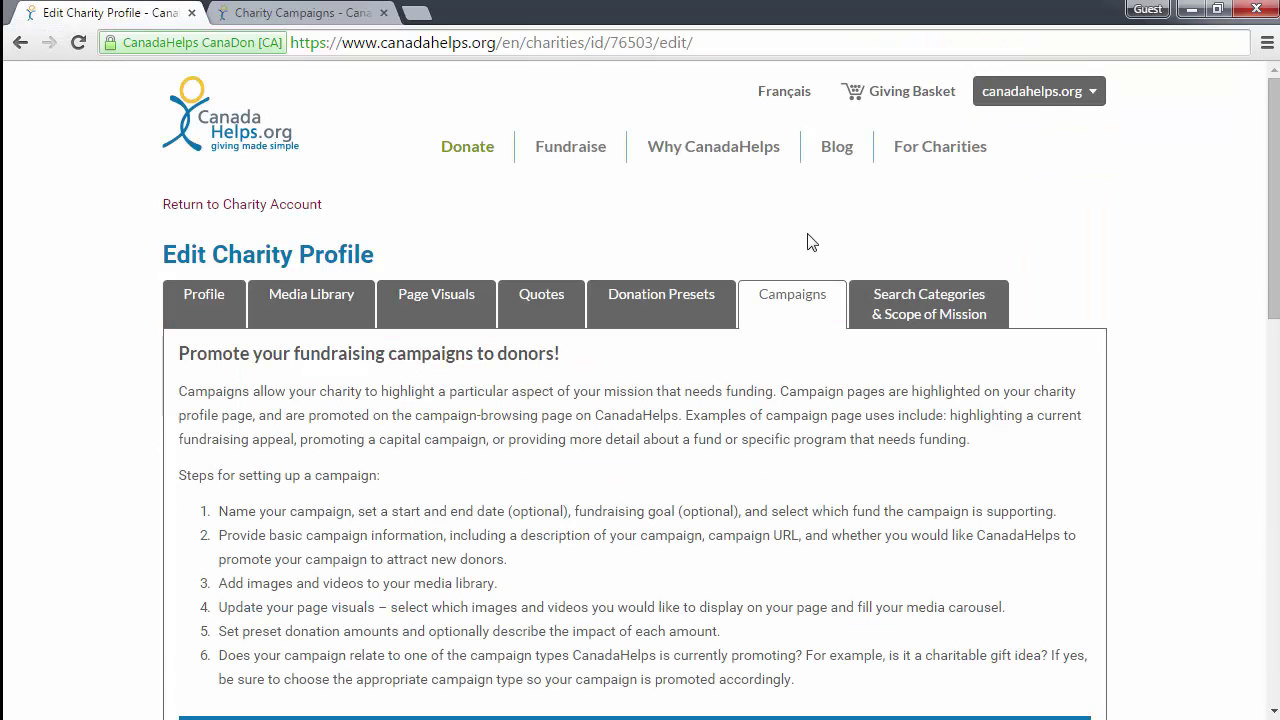
# Review the Search Categories & Scope of Mission tab: Public Benefit / Charitable Sector Services with National scope
pyautogui.click(988, 316)
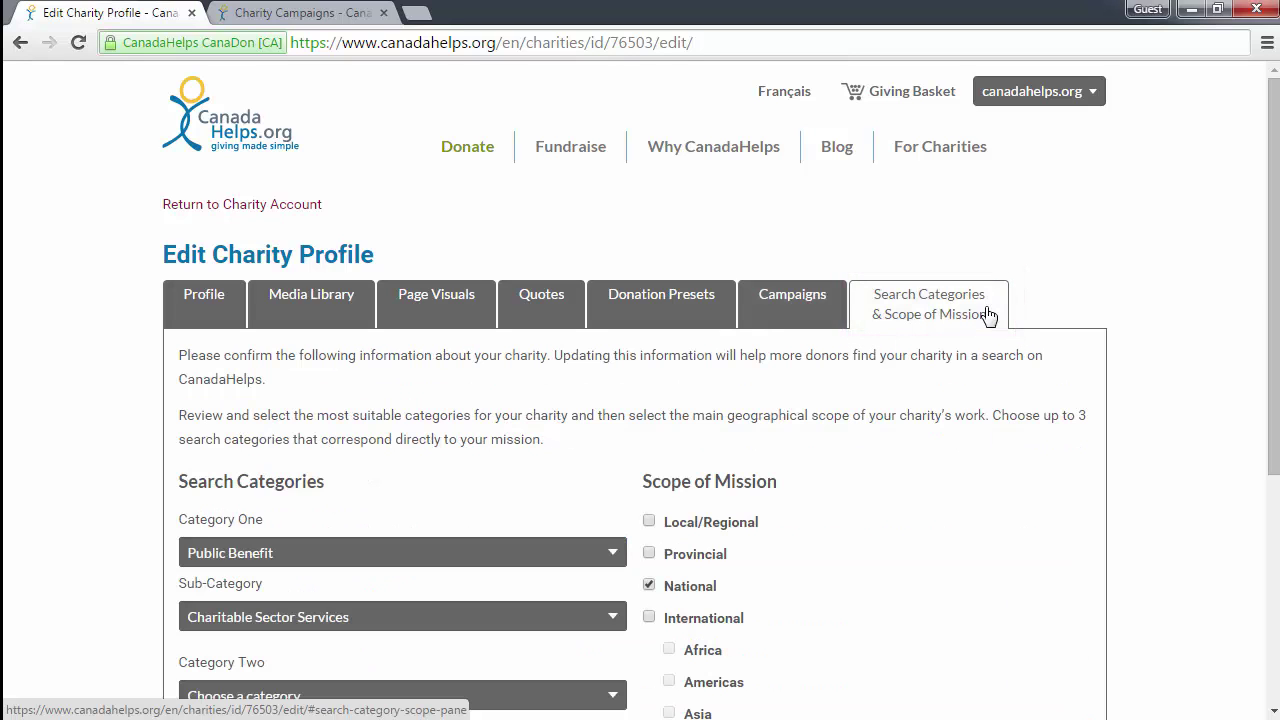
pyautogui.scroll(-1, 988, 316)
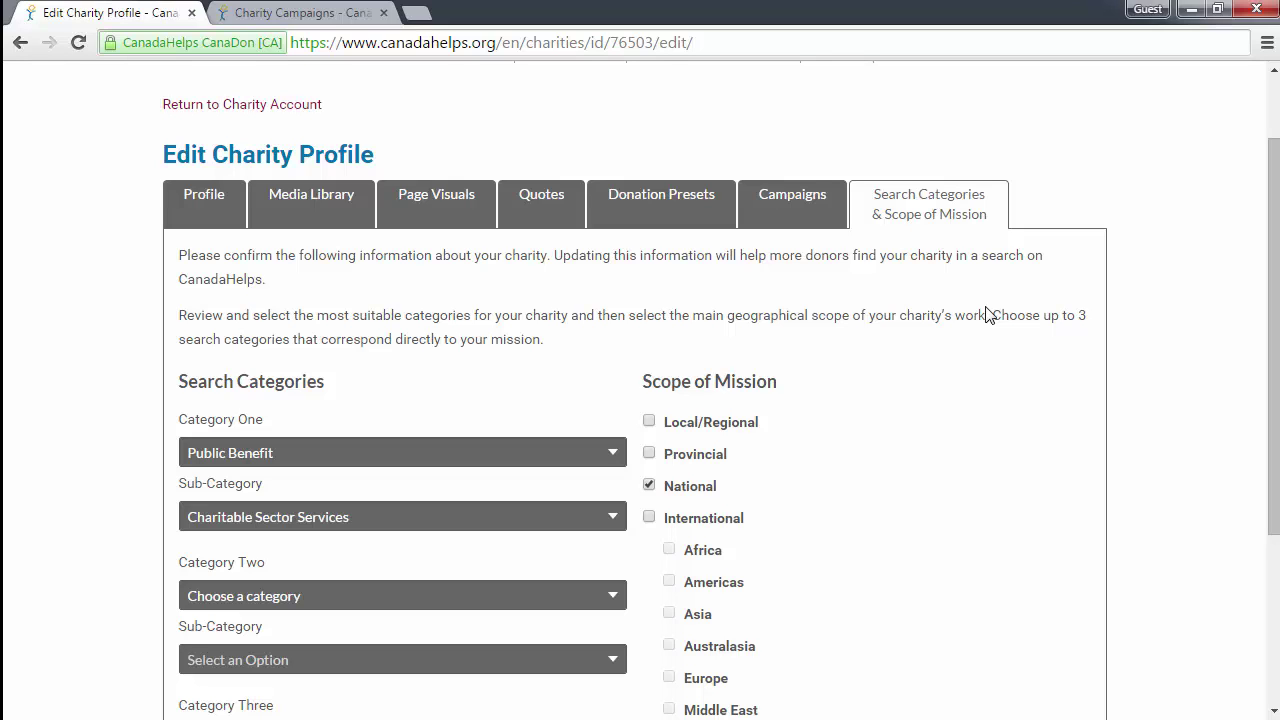
pyautogui.scroll(-1, 988, 316)
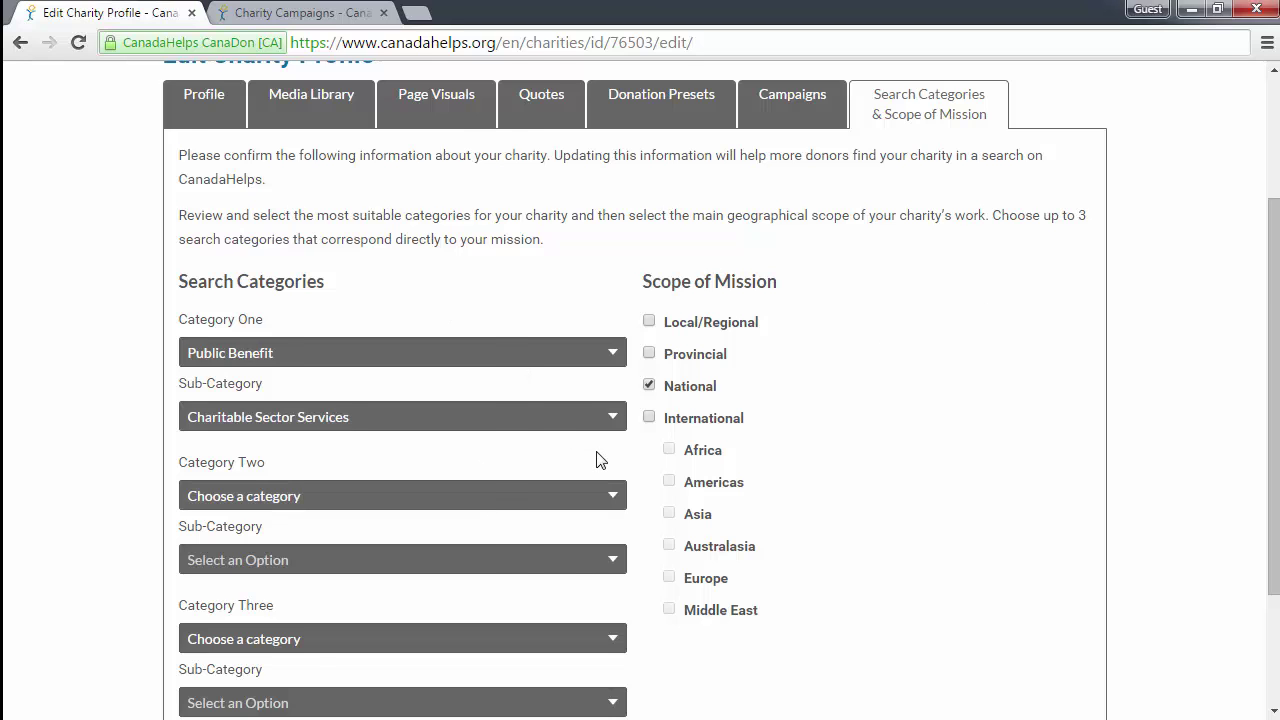
pyautogui.scroll(-2, 600, 460)
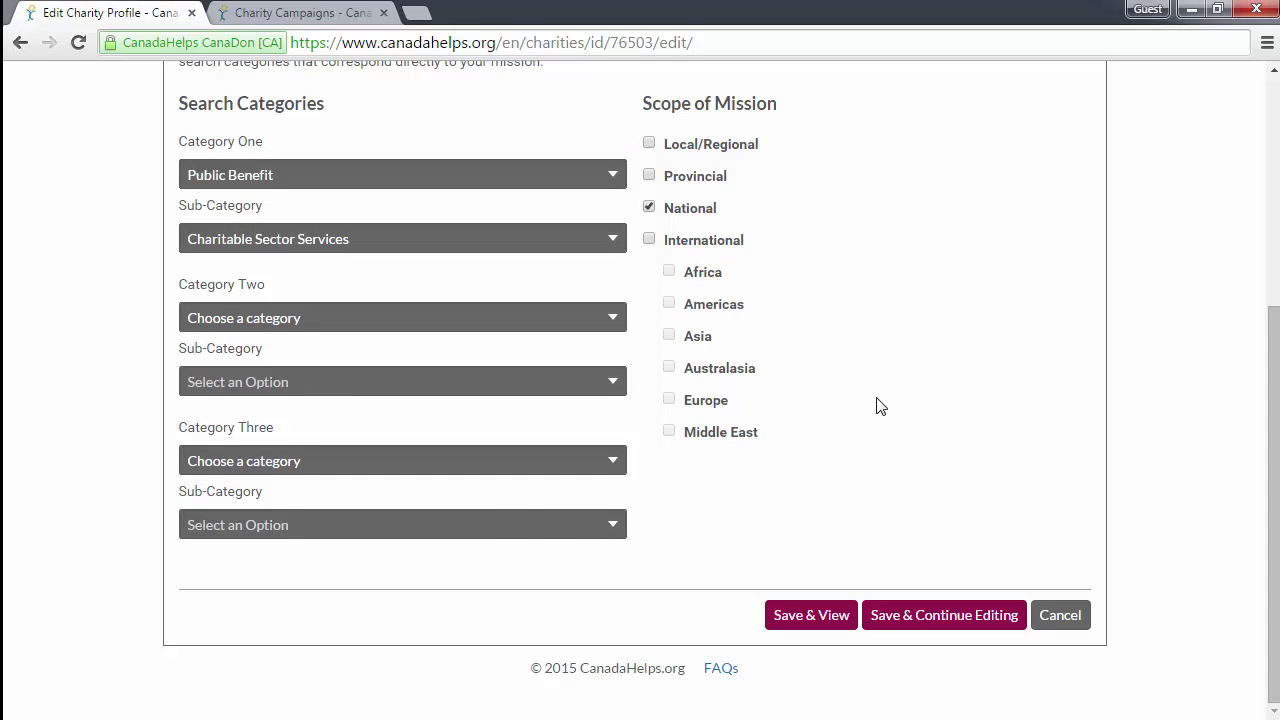